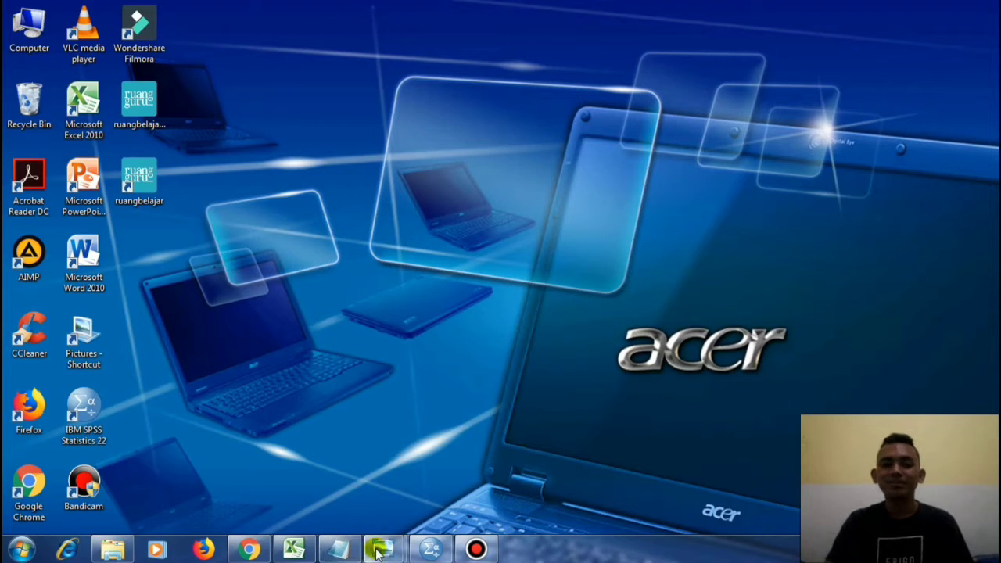
Open the Analisis FAKTOR image to read the definition of factor analysis, keep the current color scheme without further messages, and close the image.
mouse_move(385, 546)
left_click(478, 479)
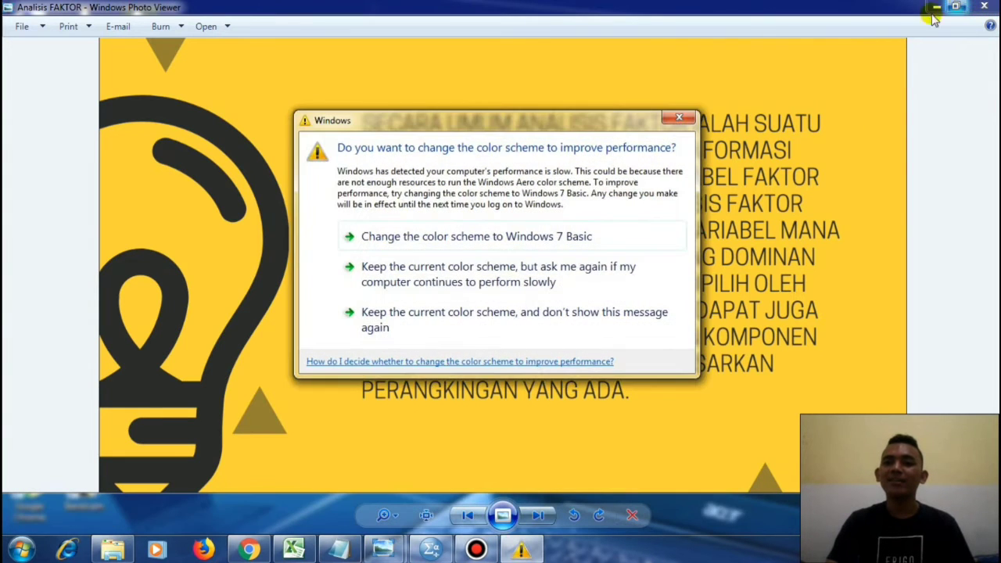
left_click(442, 326)
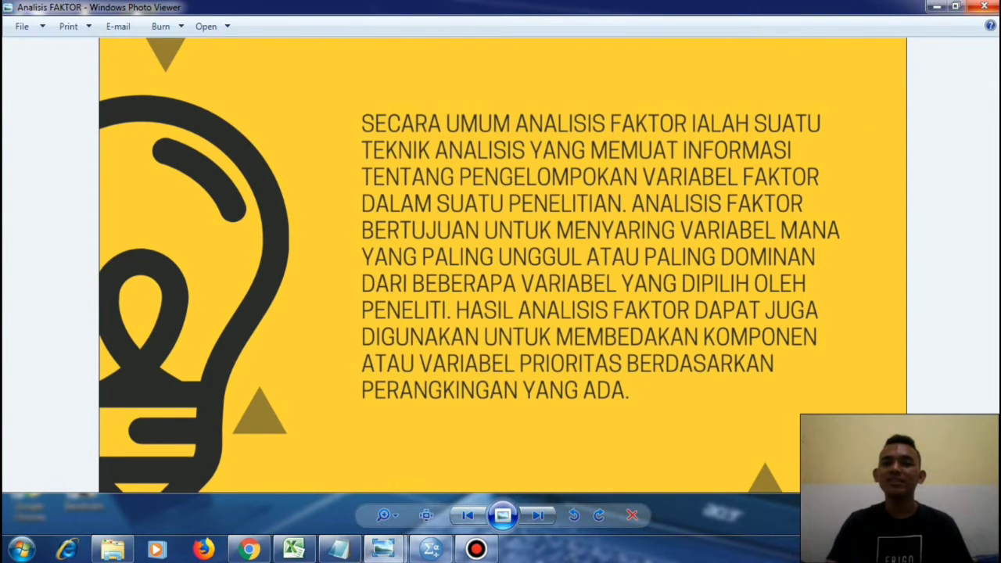
left_click(983, 7)
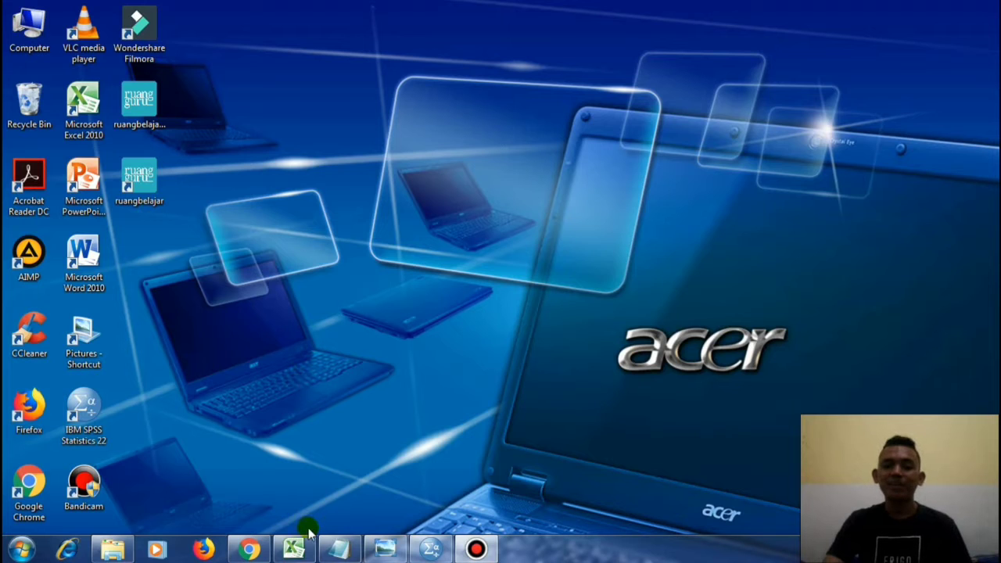
Switch to the Data workbook in Excel and copy the response values in A2:F21 without the header row.
left_click(306, 492)
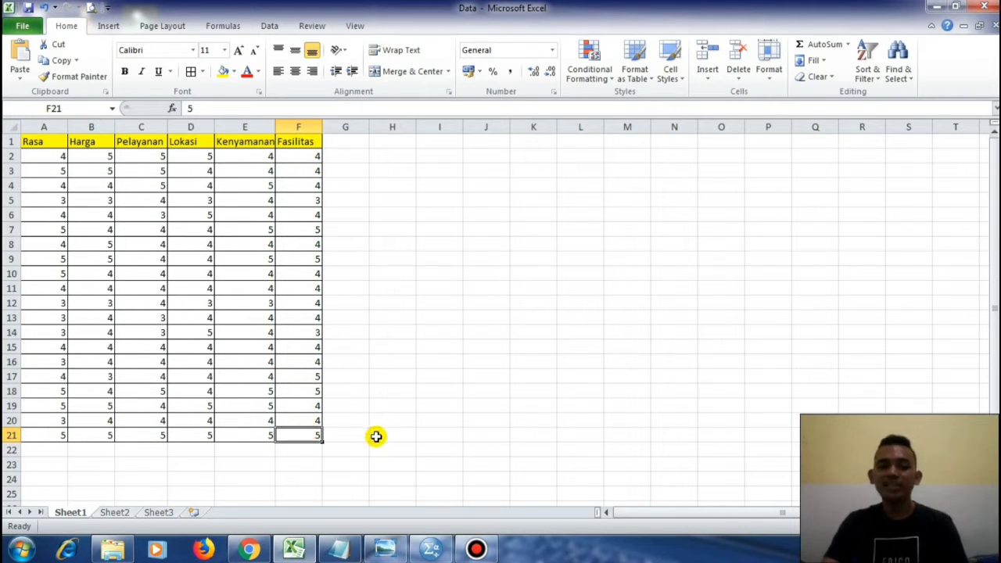
left_click(50, 159)
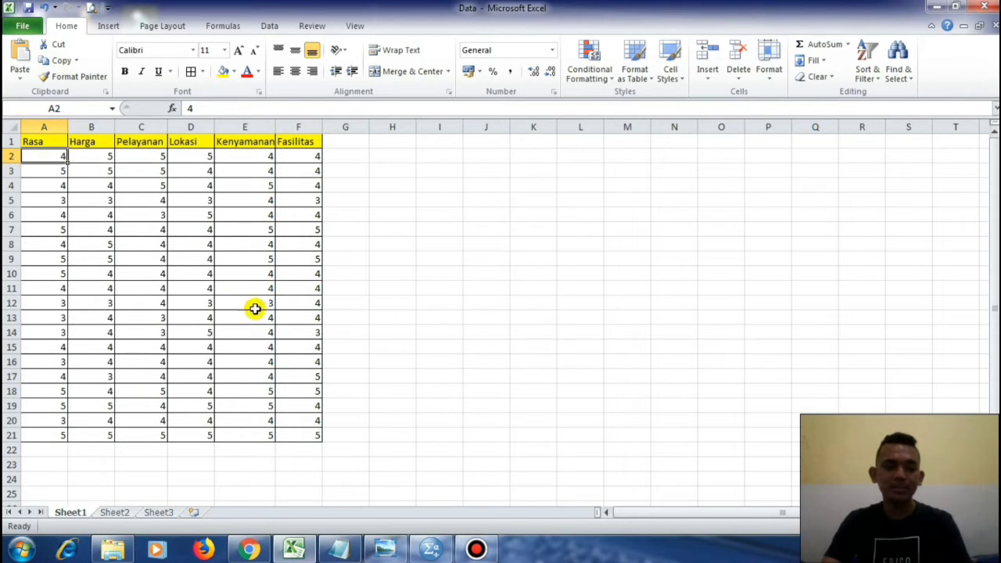
left_click(302, 436, "shift")
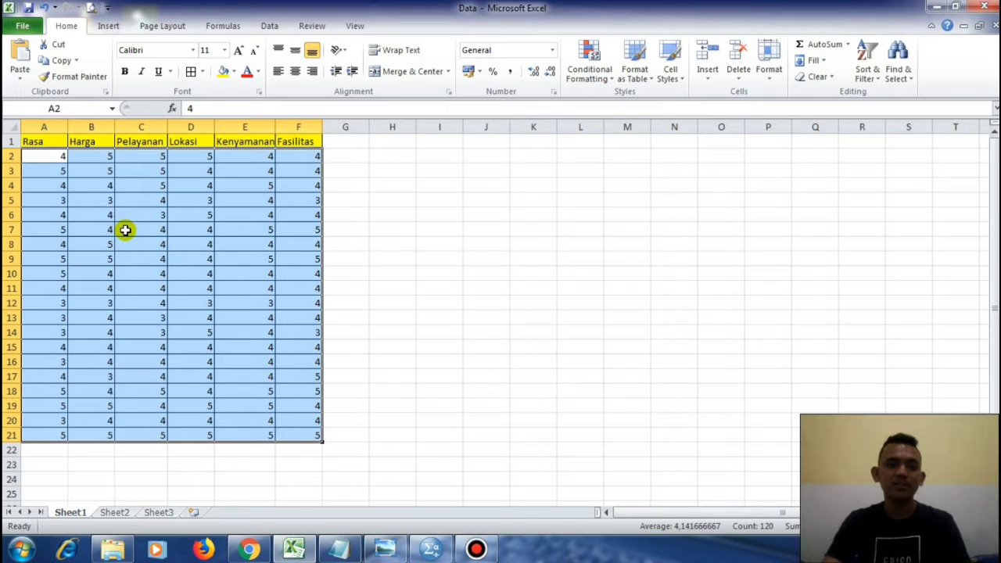
right_click(125, 230)
left_click(172, 258)
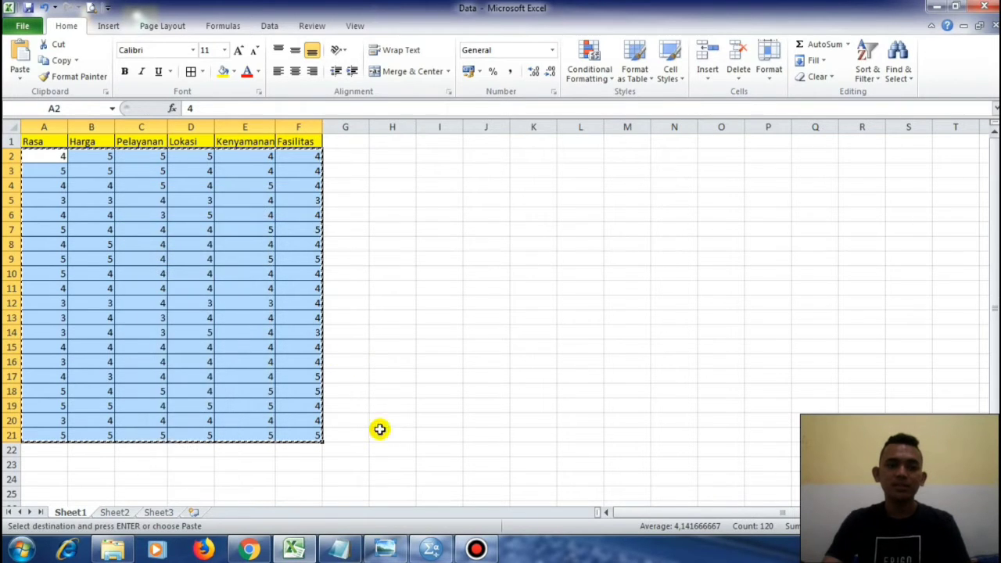
Switch to the SPSS Data Editor and paste the copied values starting at the first row of the first variable.
left_click(426, 545)
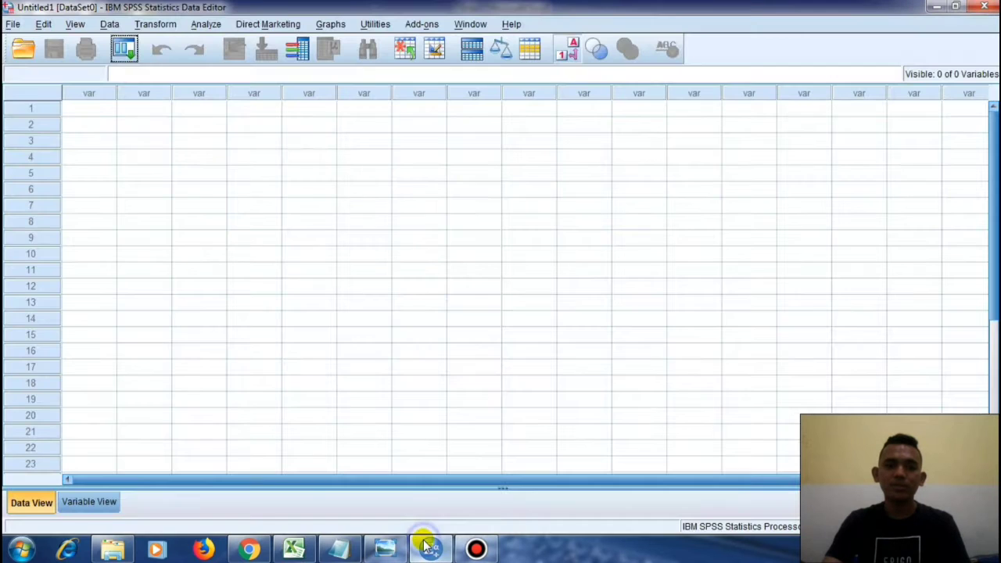
left_click(93, 110)
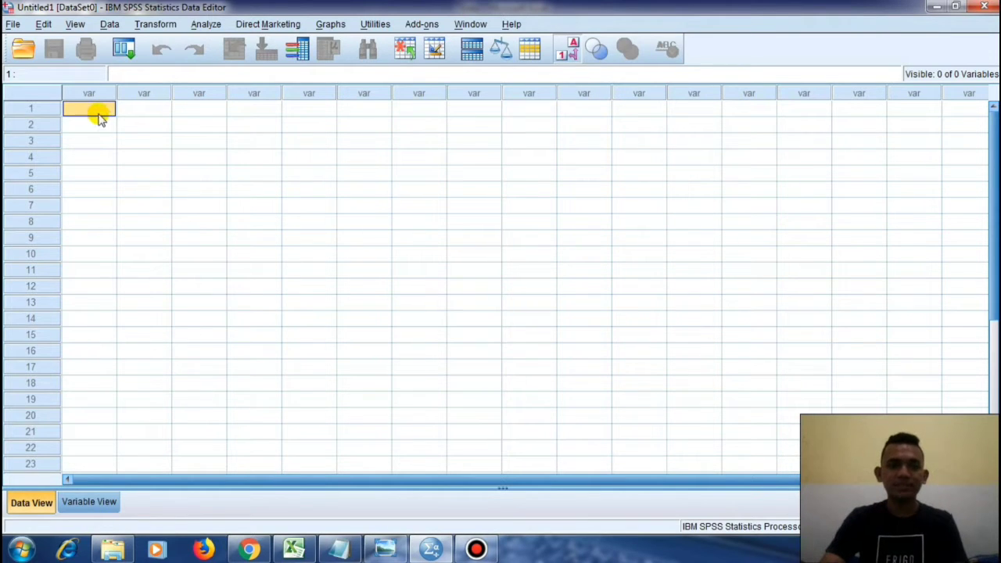
key("ctrl+v")
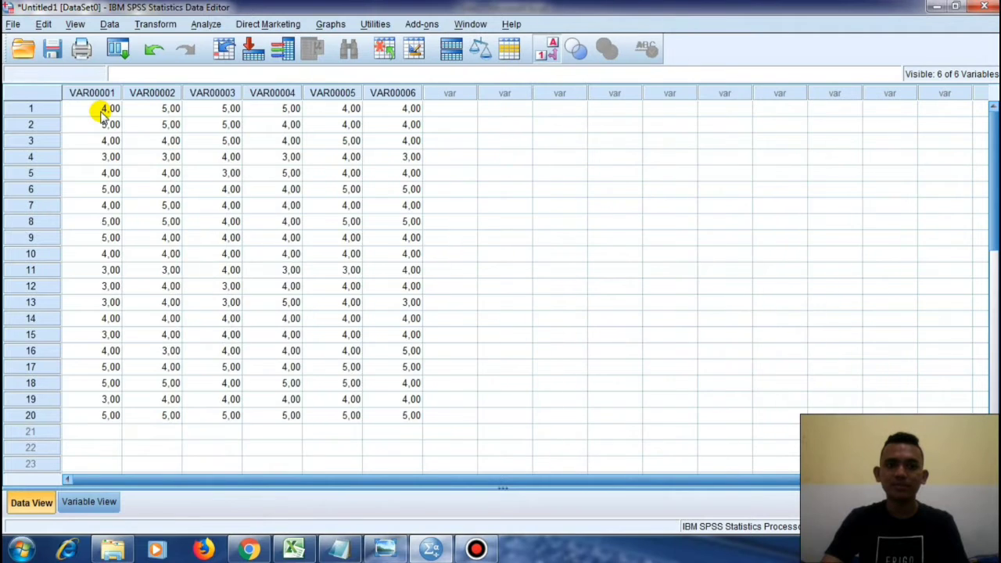
Show the variable definitions and rename the first five variables P1, P2, P3, P4 and P5.
left_click(84, 505)
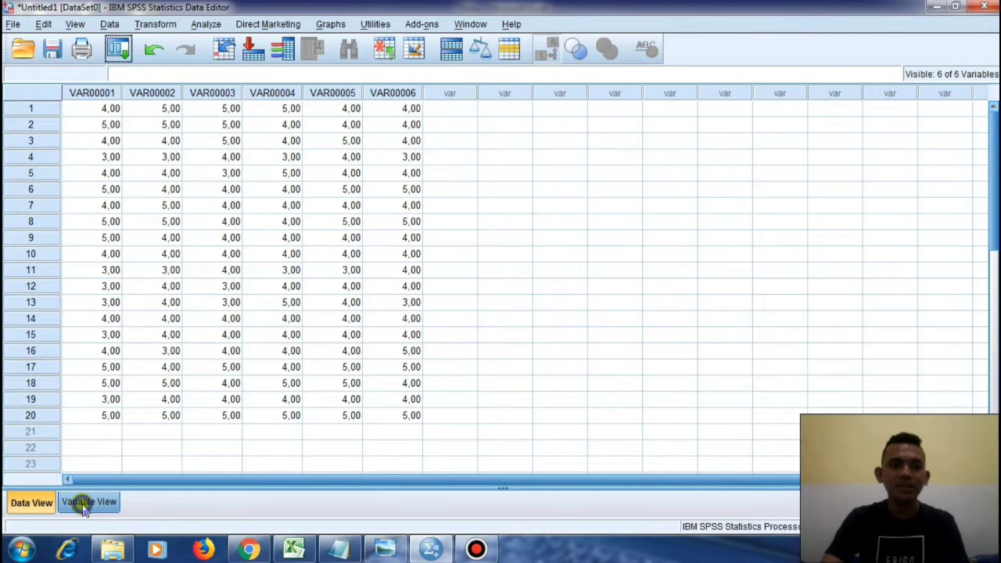
left_click(100, 93)
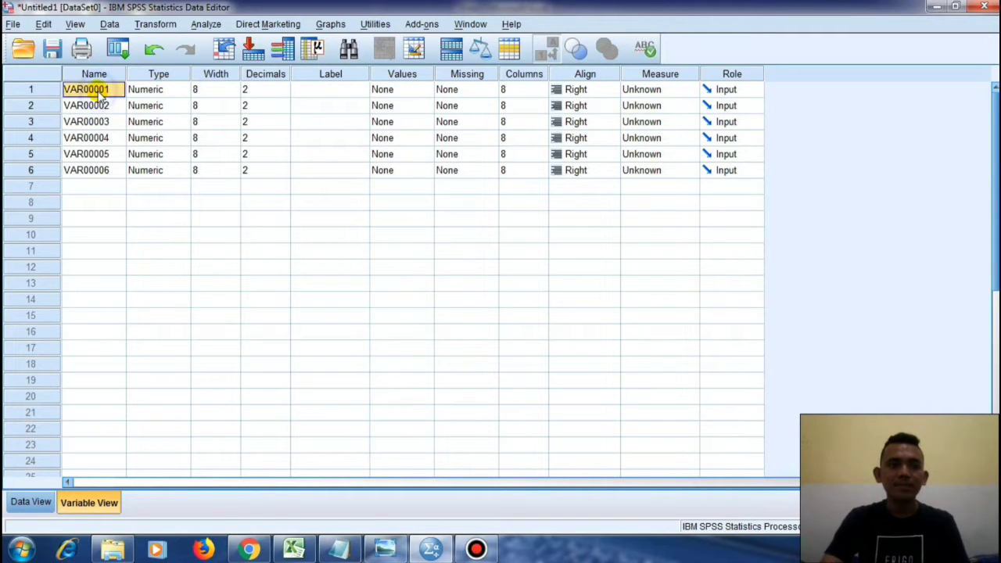
type("p1")
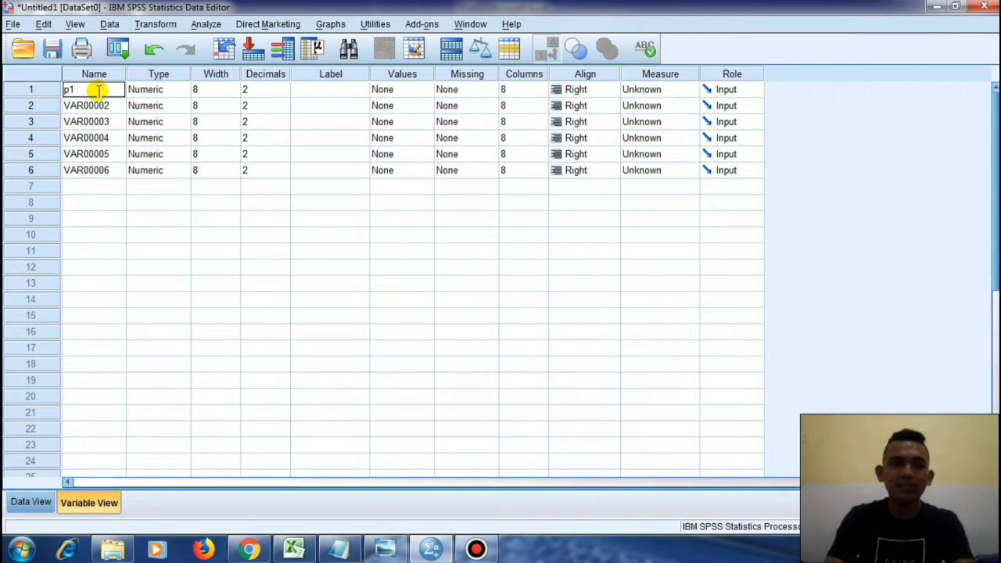
key("Return")
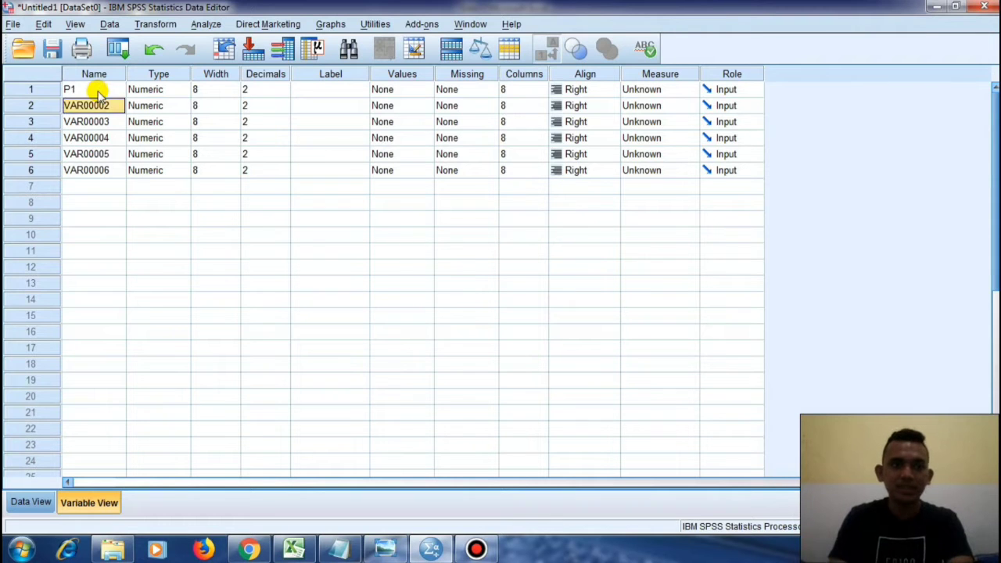
type("p2")
key("Return")
type("p3")
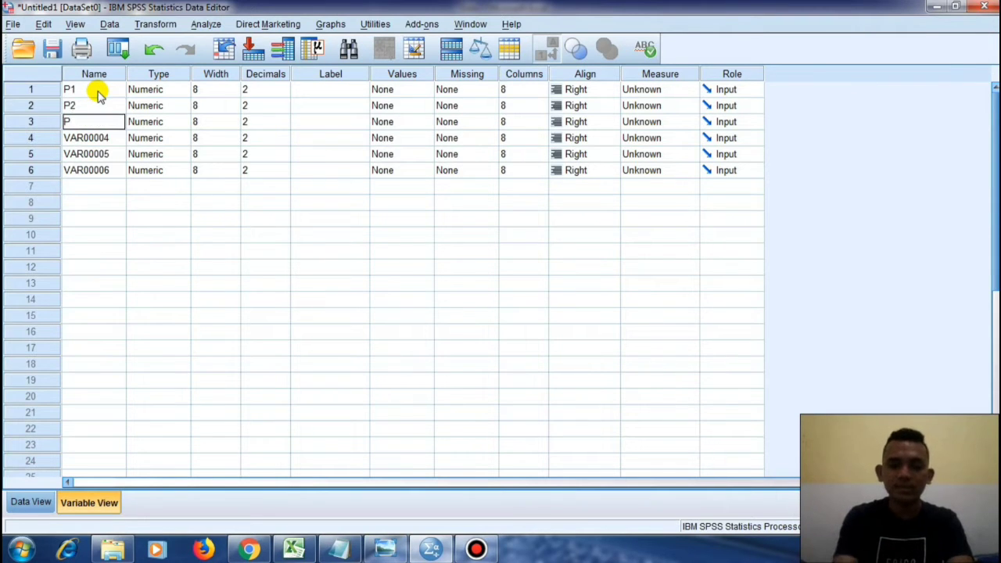
key("Return")
type("P4")
key("Return")
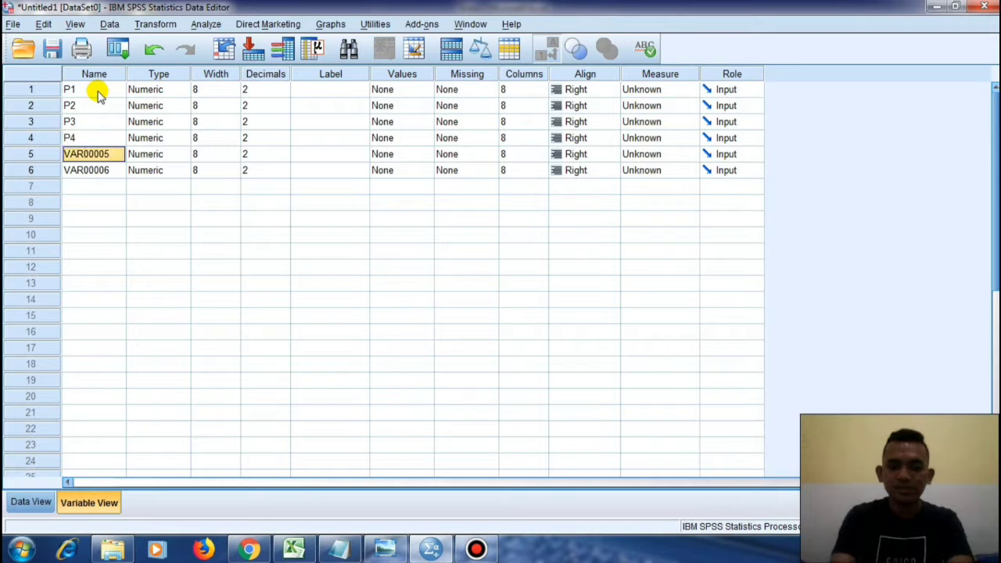
type("P5")
key("Return")
key("Return")
type("P")
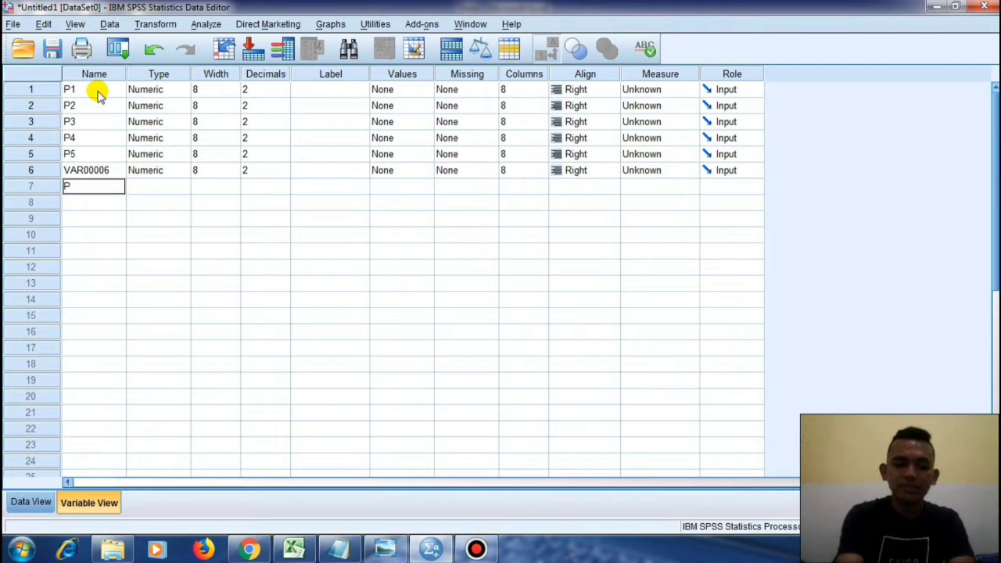
type("6")
key("Up")
key("Down")
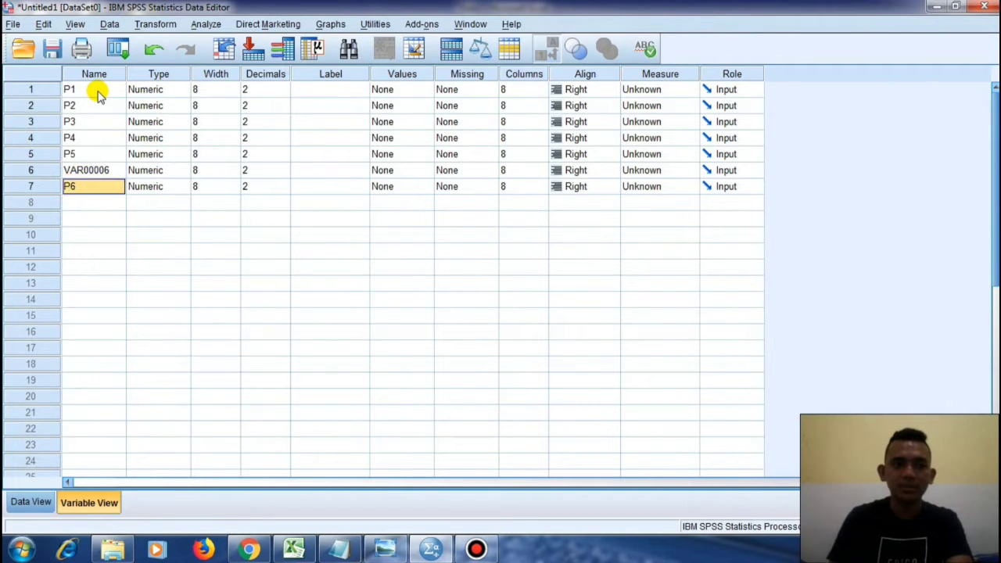
right_click(55, 189)
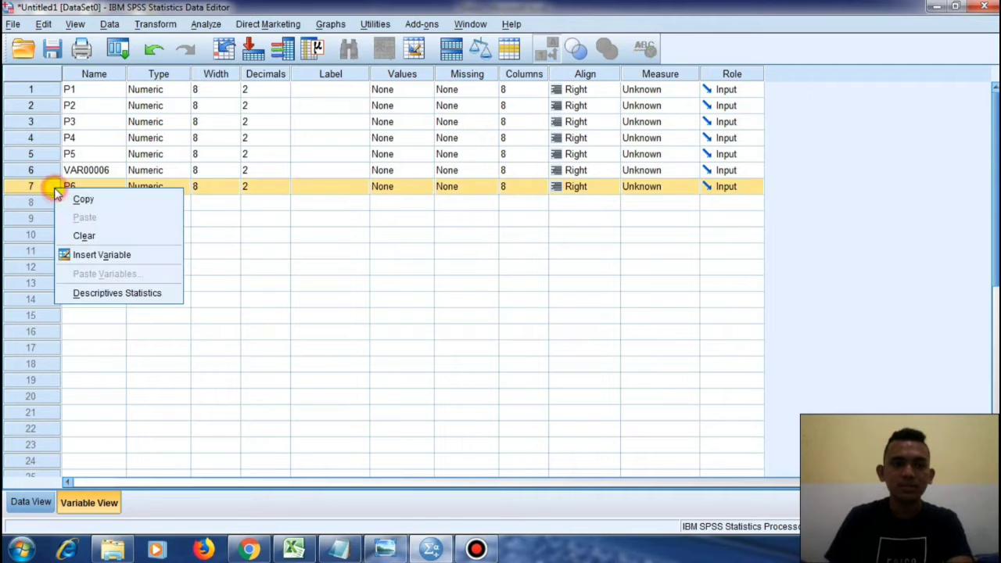
left_click(82, 235)
Rename the sixth variable, VAR00006, as P6.
left_click(81, 173)
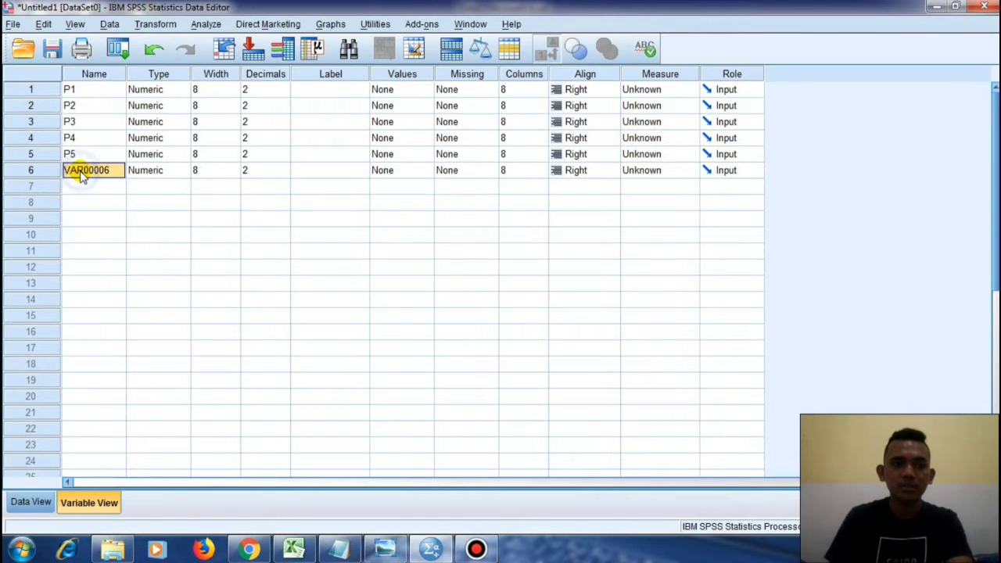
type("P6")
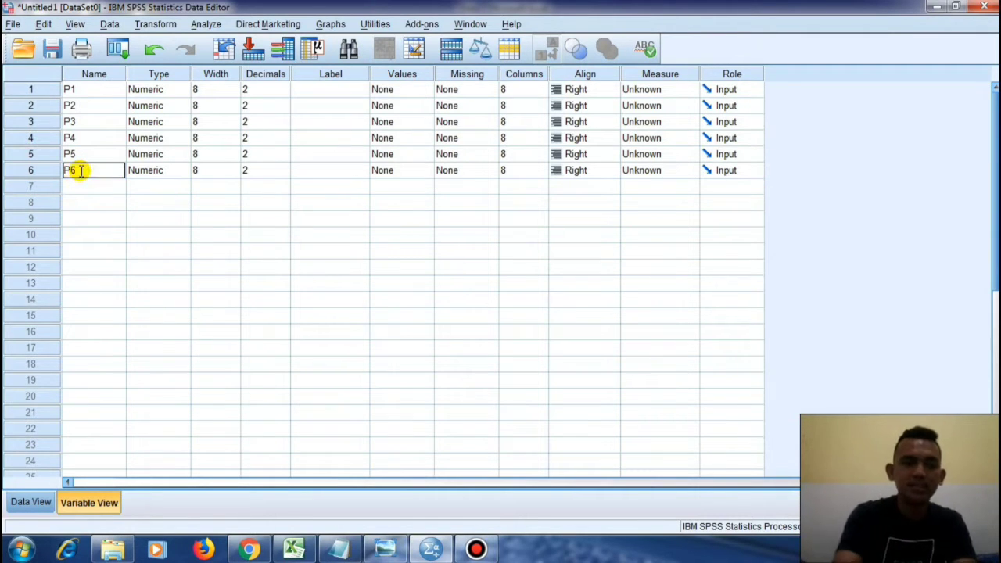
Set the number of decimals to 0 for all six variables, P1 through P6.
left_click(283, 89)
left_click(284, 93)
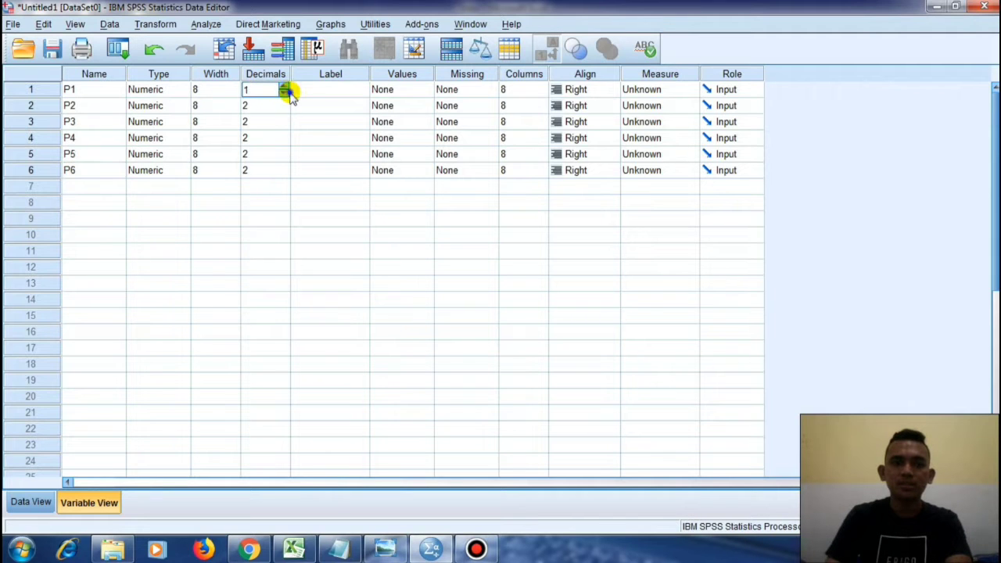
left_click(283, 93)
left_click(283, 105)
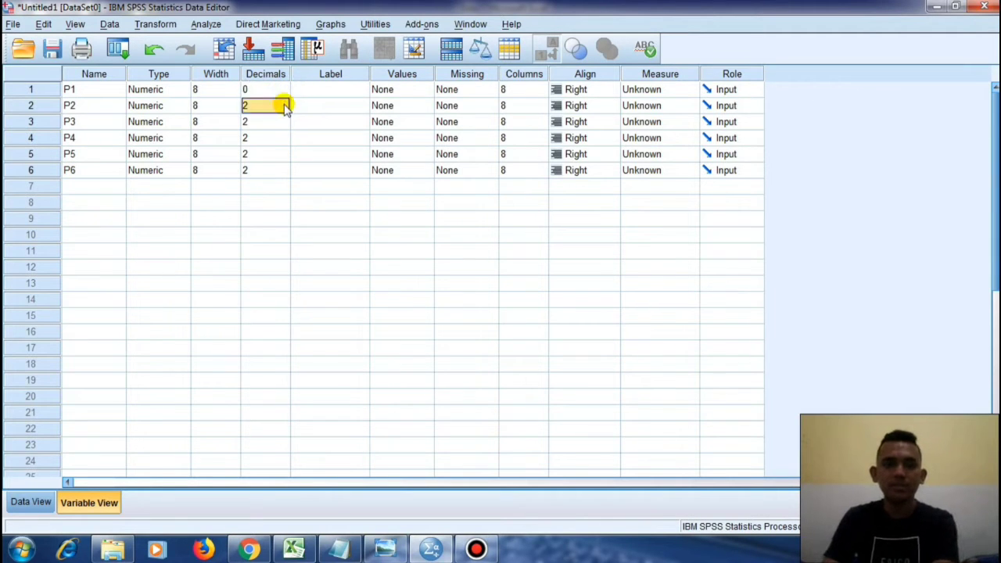
left_click(284, 110)
left_click(284, 109)
left_click(283, 121)
left_click(284, 126)
left_click(284, 125)
left_click(283, 137)
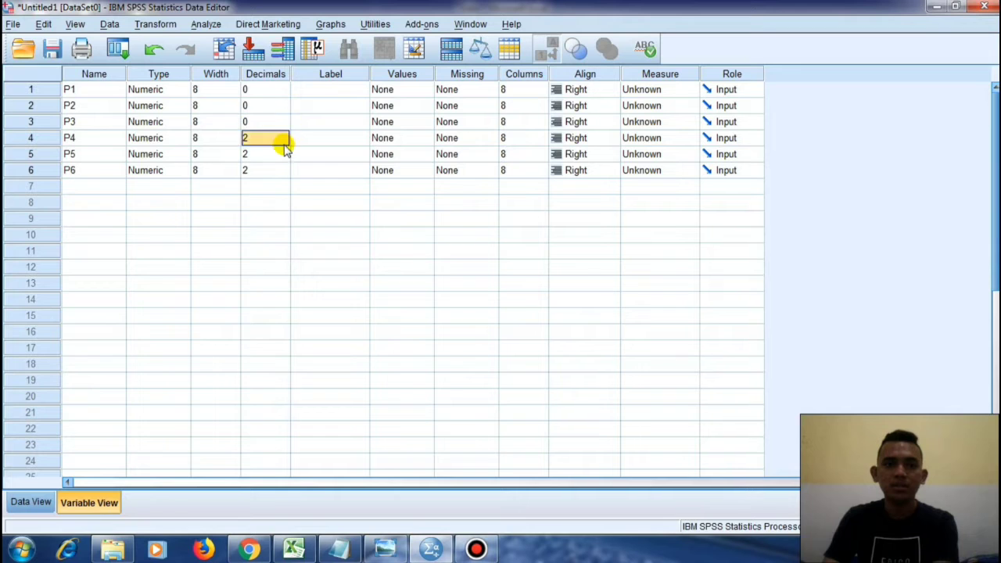
left_click(284, 143)
left_click(284, 144)
left_click(283, 151)
left_click(283, 157)
left_click(284, 158)
left_click(285, 168)
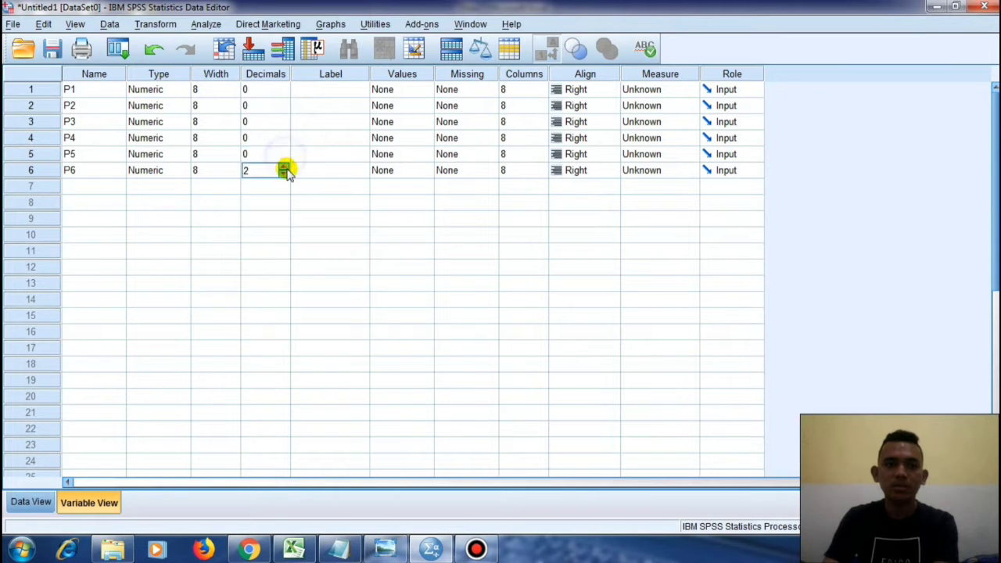
left_click(286, 169)
left_click(287, 169)
left_click(286, 174)
left_click(286, 173)
left_click(286, 173)
left_click(287, 174)
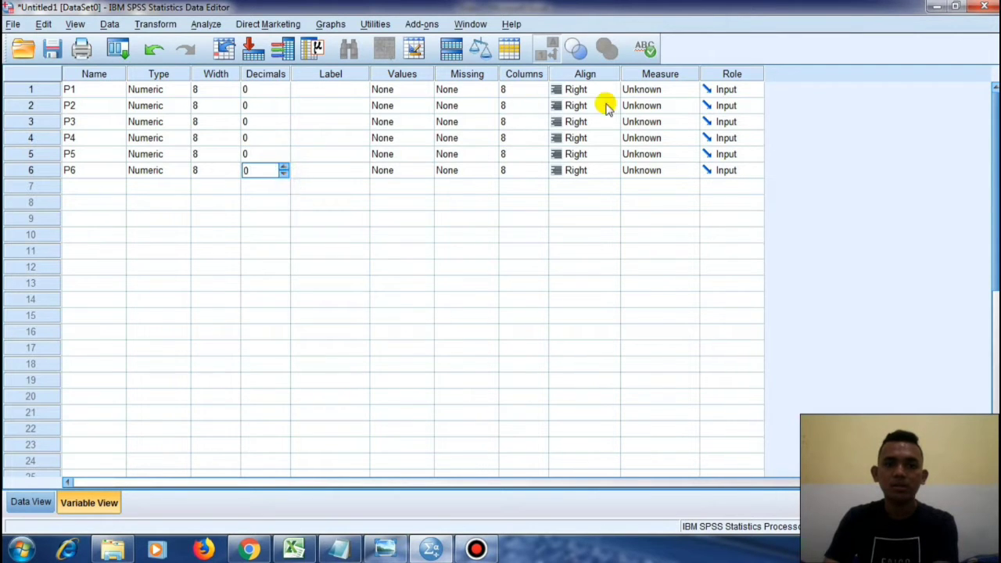
Set the measurement level of all six variables, P1 through P6, to Scale.
left_click(653, 91)
key("Down")
key("Down")
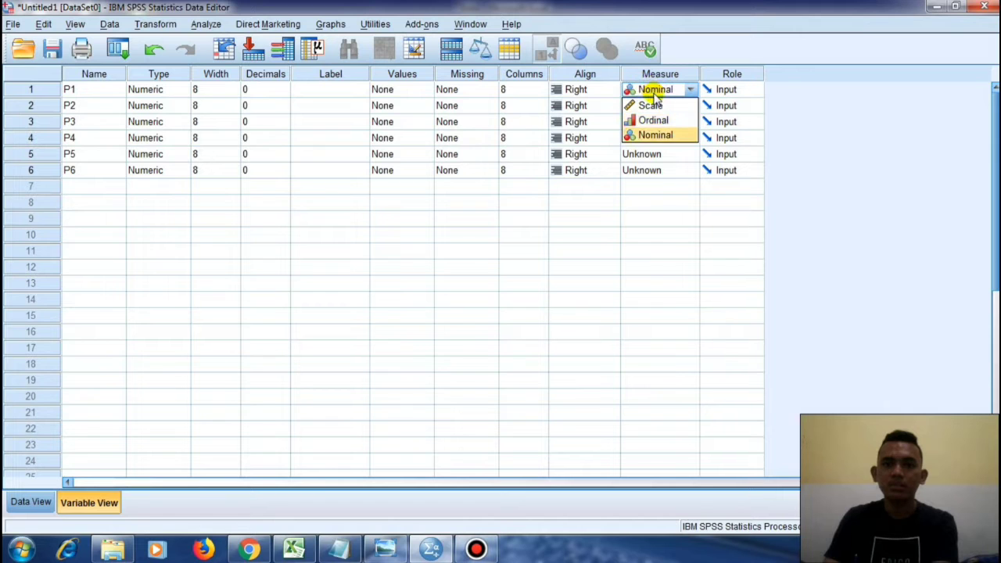
key("Return")
left_click(655, 95)
left_click(658, 108)
key("Down")
key("Down")
key("Down")
key("Down")
key("Down")
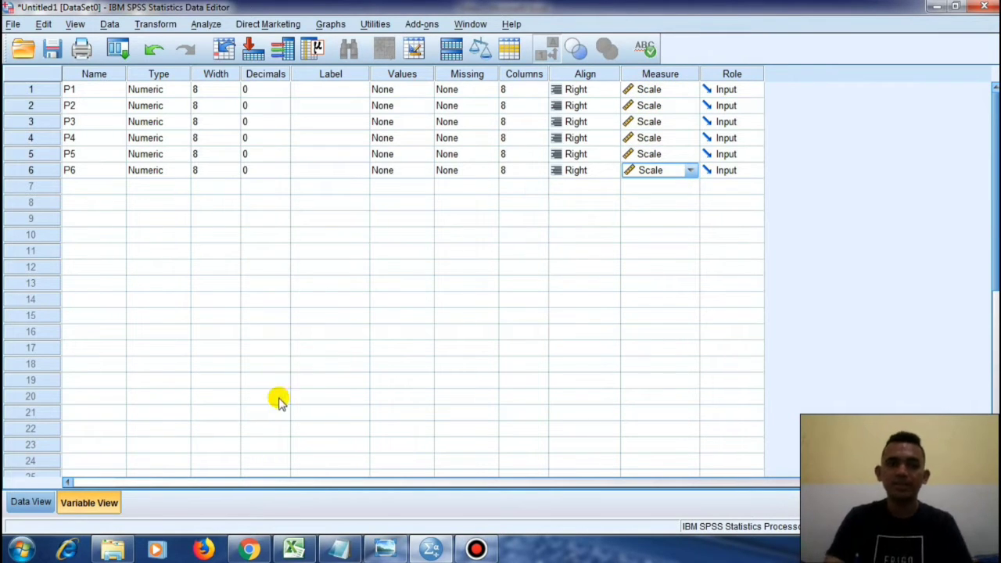
Check the column headings in the Excel data sheet and label variable P1 as Rasa and P2 as Harga in SPSS.
left_click(313, 89)
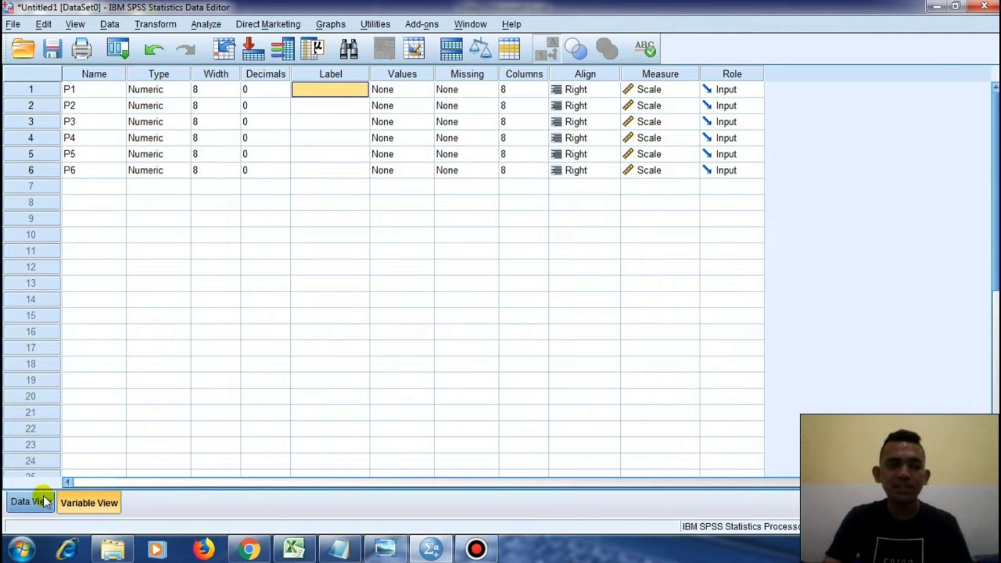
left_click(303, 547)
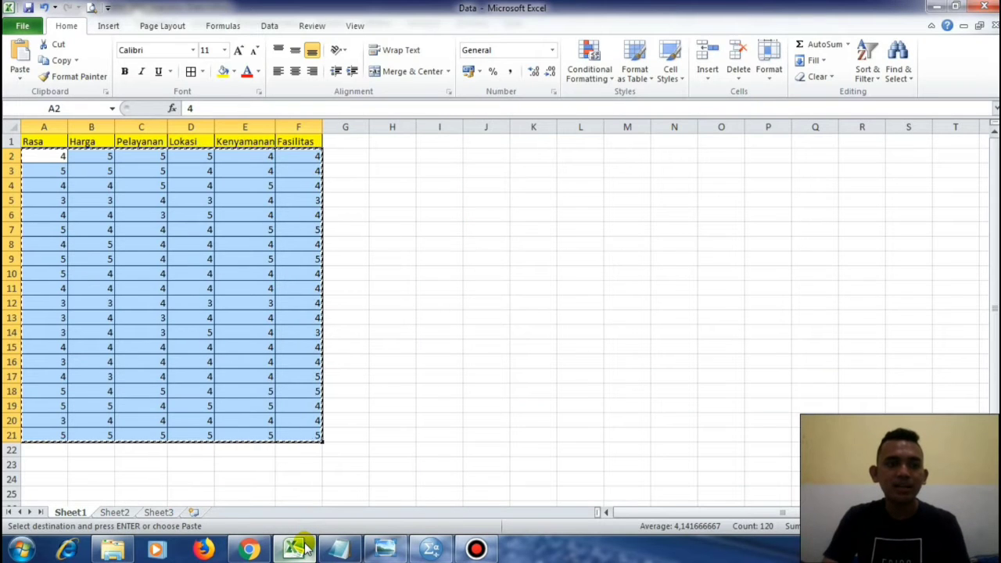
left_click(303, 547)
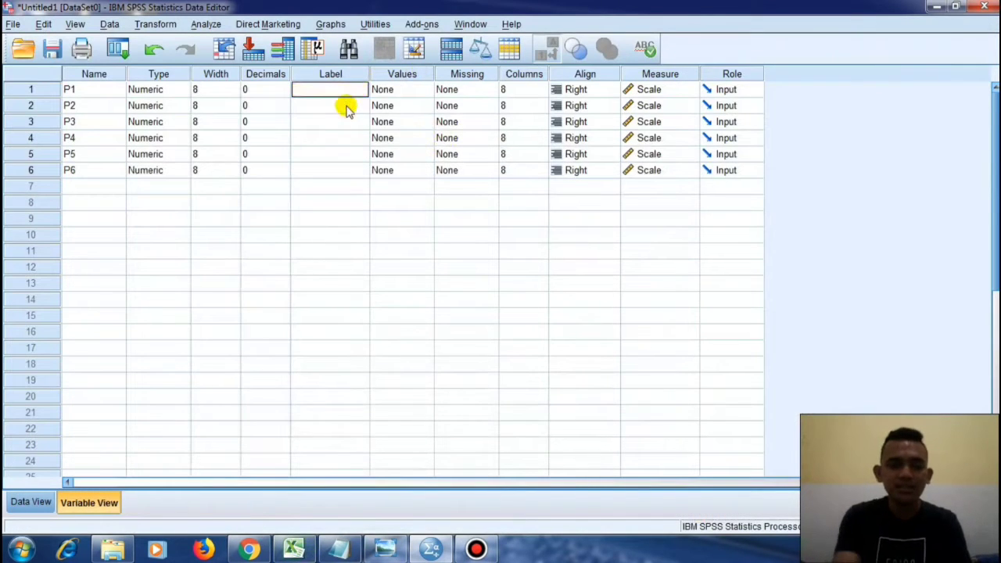
type("Rasa")
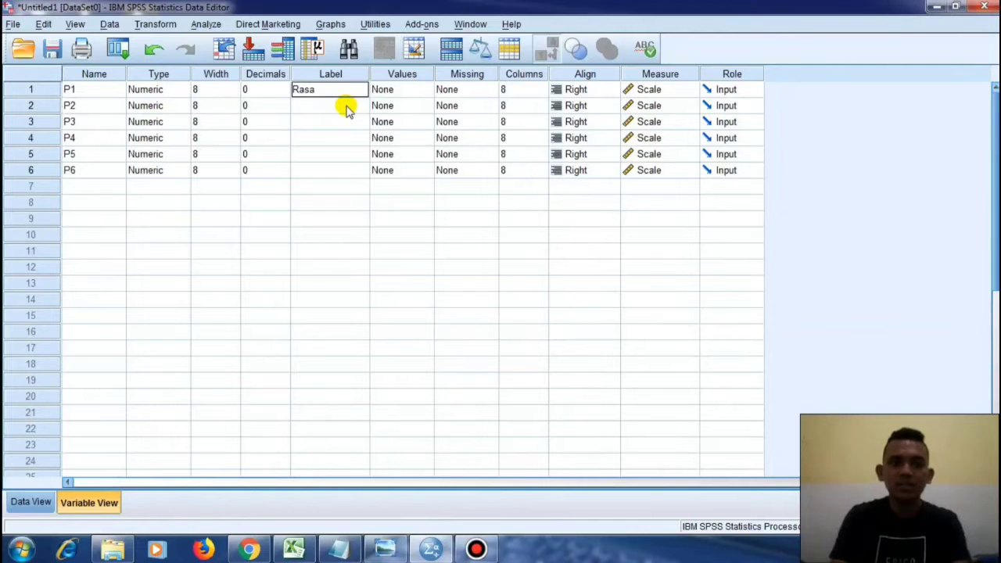
left_click(348, 105)
key("Return")
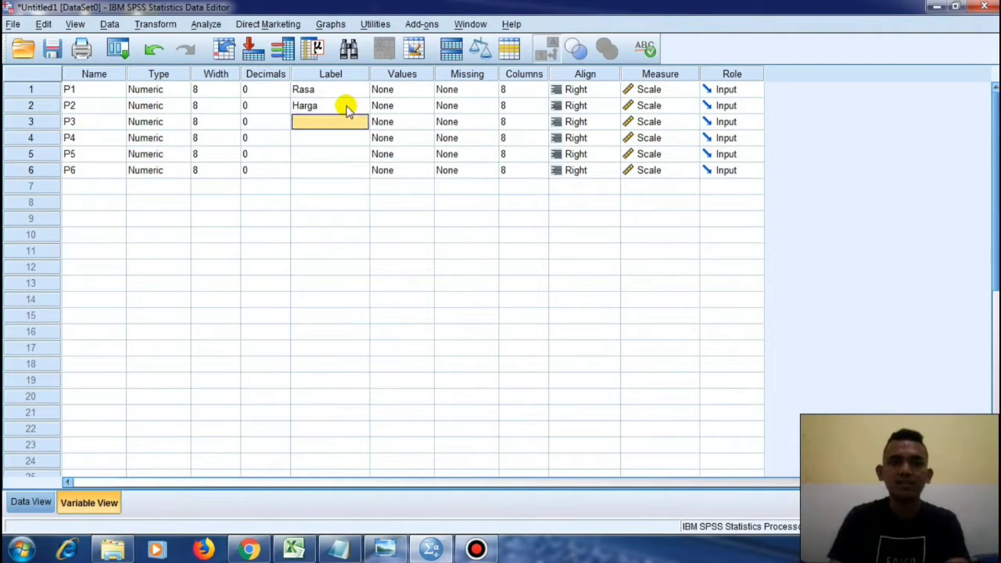
Look up the third column heading in Excel and label variable P3 as Pelayanan in SPSS.
left_click(293, 549)
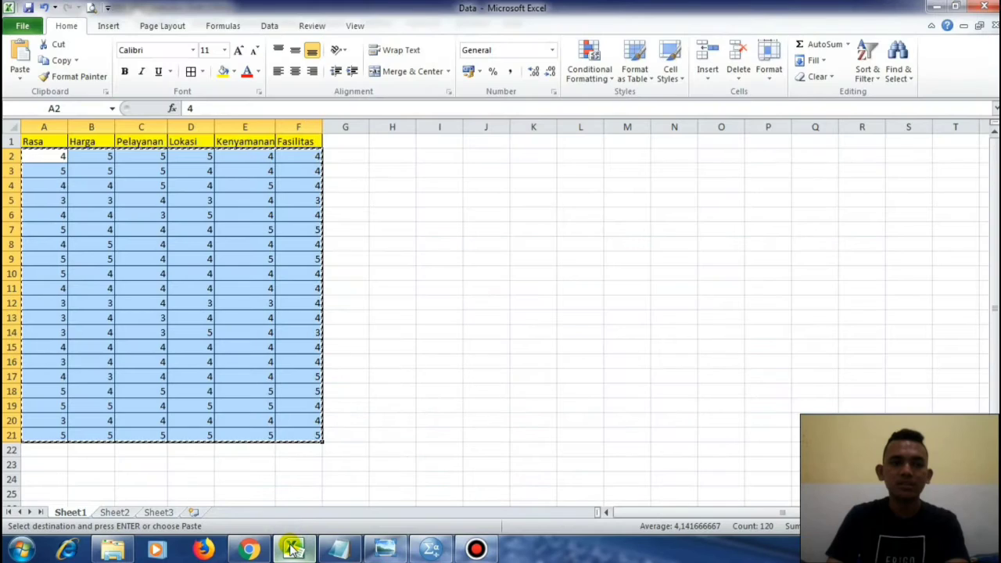
left_click(293, 549)
type("P")
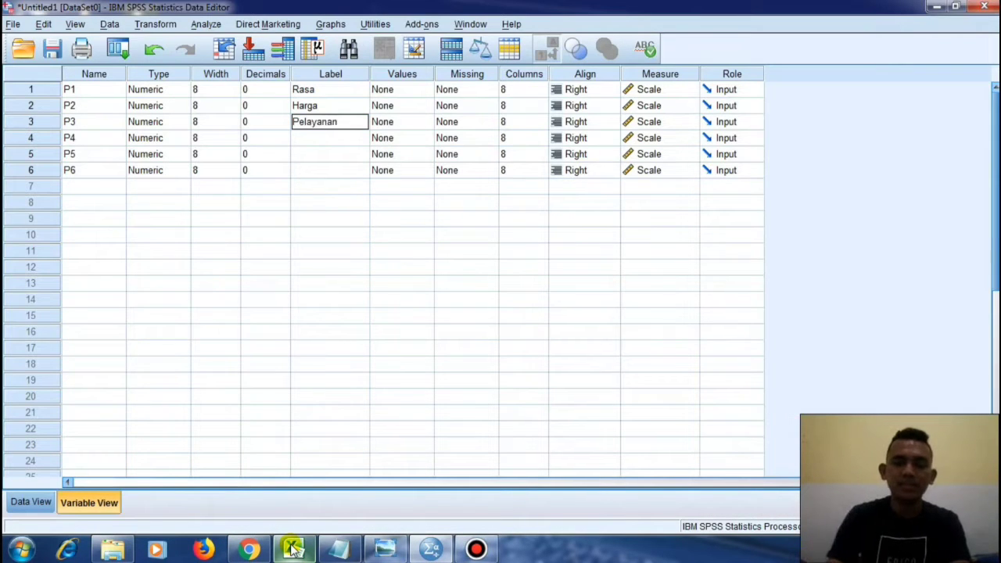
type("elayanan")
left_click(324, 136)
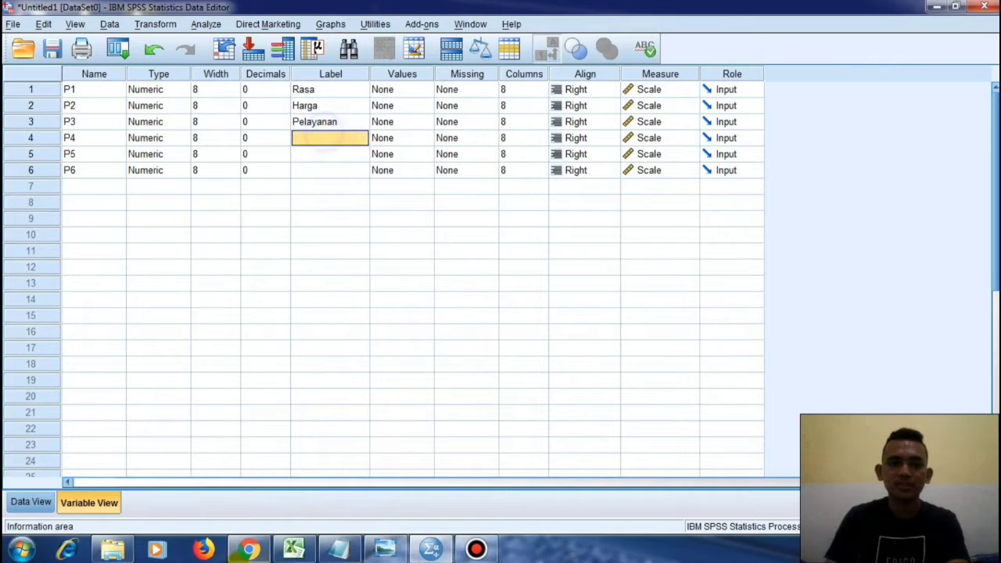
Look up the remaining column headings in Excel and label variable P4 as Lokasi in SPSS.
left_click(293, 549)
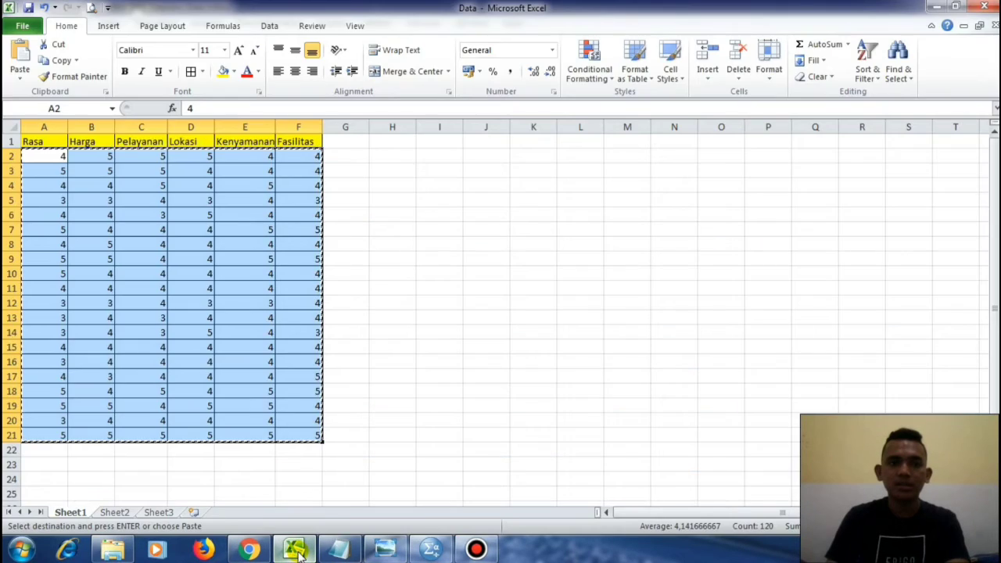
left_click(297, 551)
left_click(297, 551)
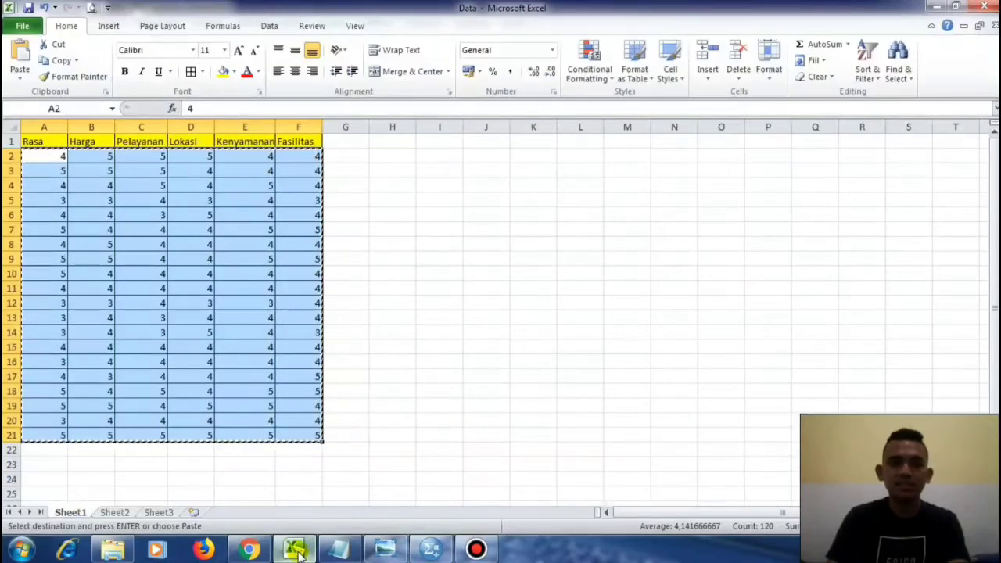
left_click(297, 552)
type("Lokasi")
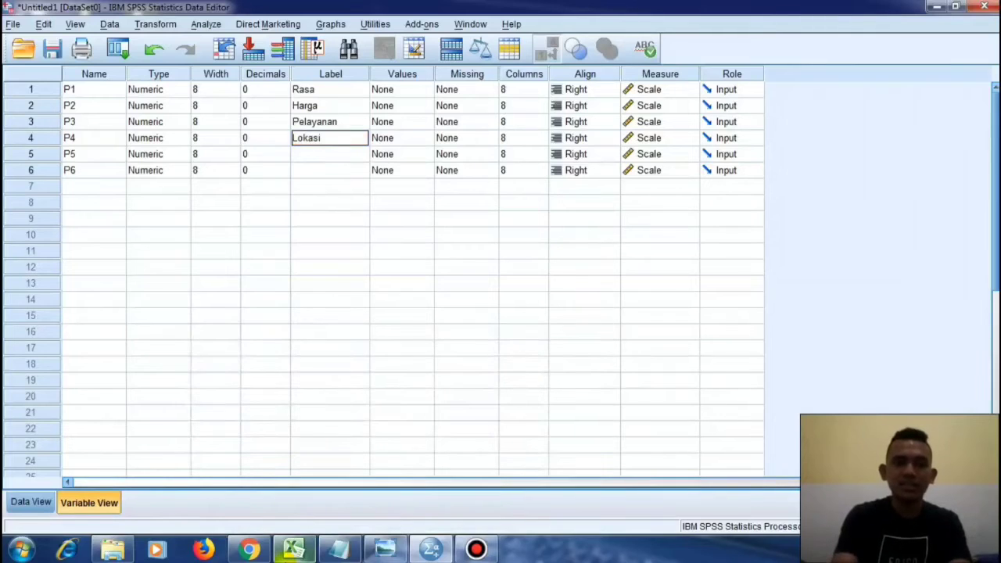
key("Return")
Label variable P5 as Kenyamanan and variable P6 as Fasilitas.
type("Kenyam")
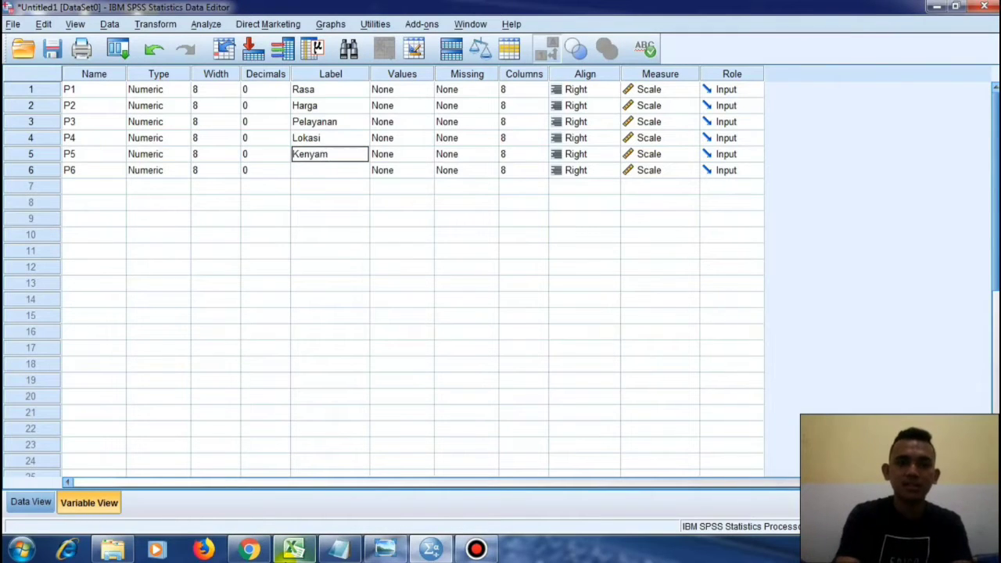
type("anan")
key("Return")
type("Fasi")
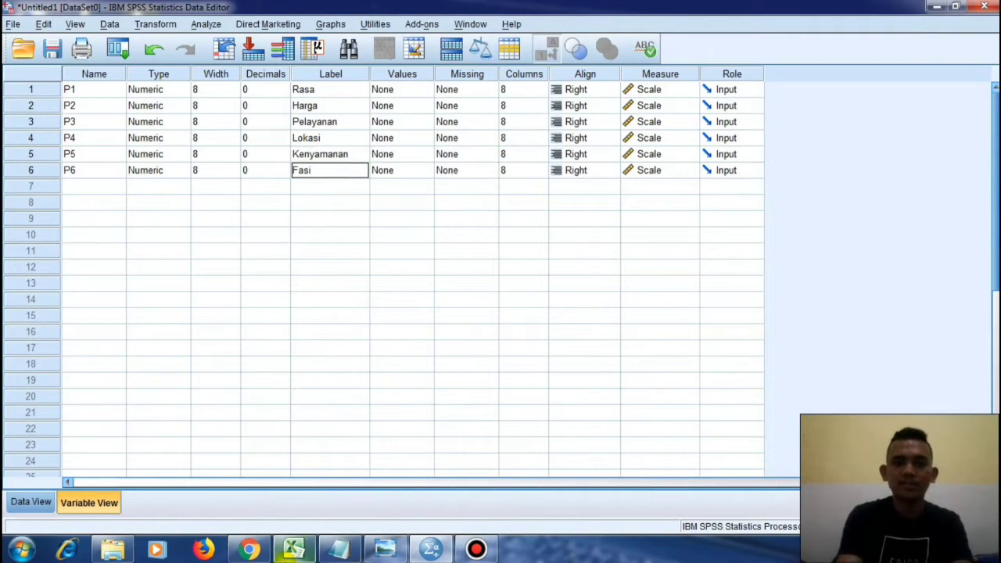
type("litas")
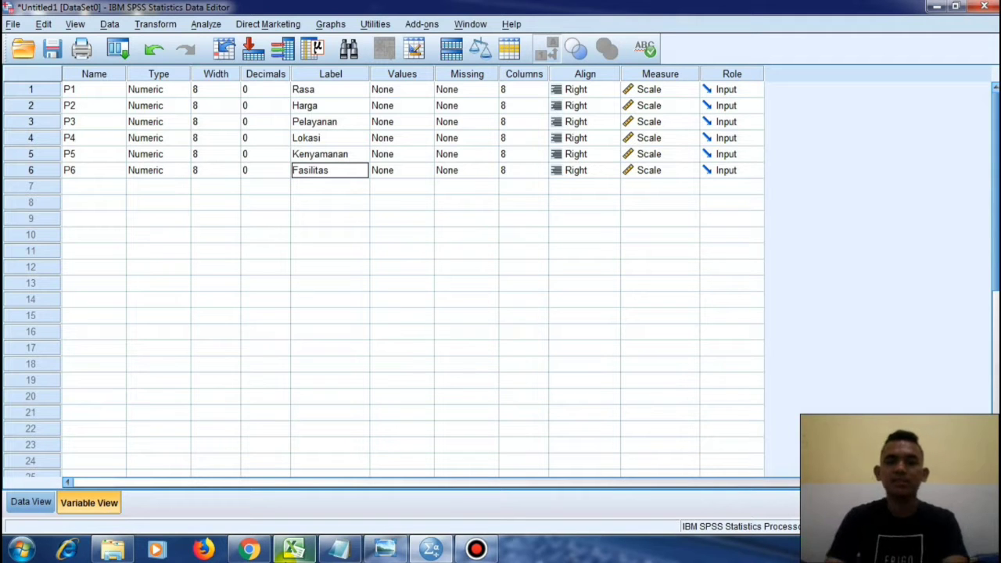
Show the data values of variables P1 to P6 and switch to the open picture window.
left_click(31, 502)
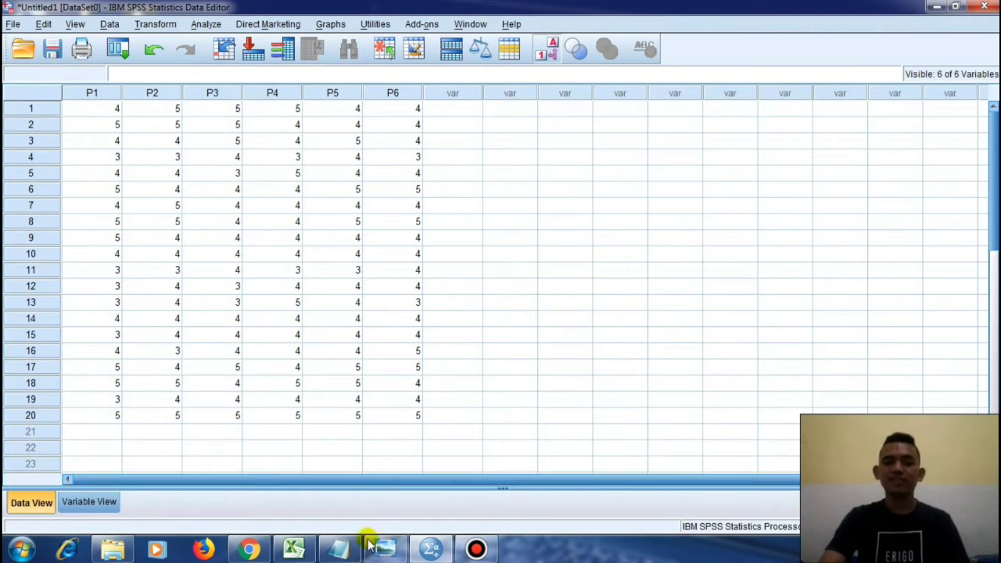
left_click(391, 550)
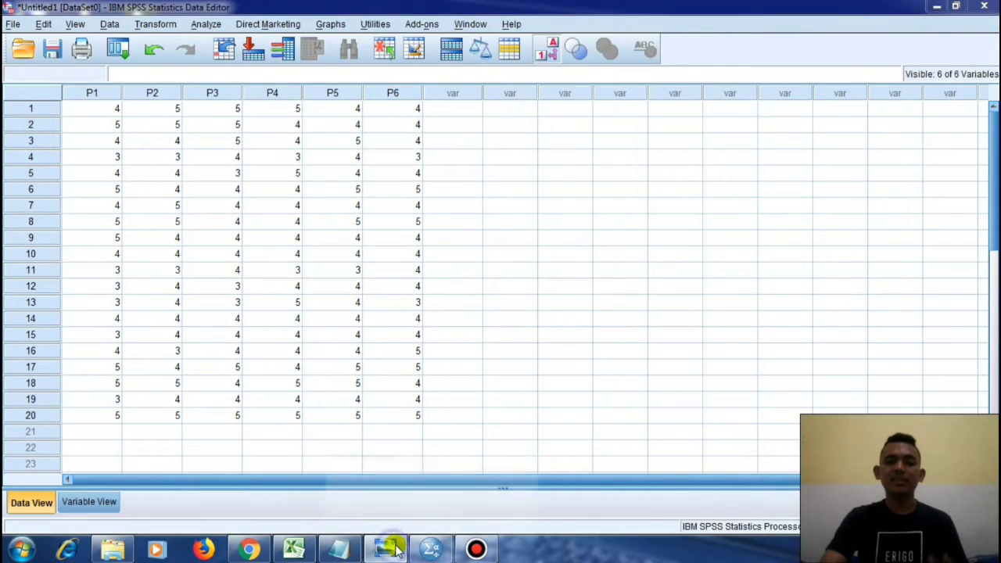
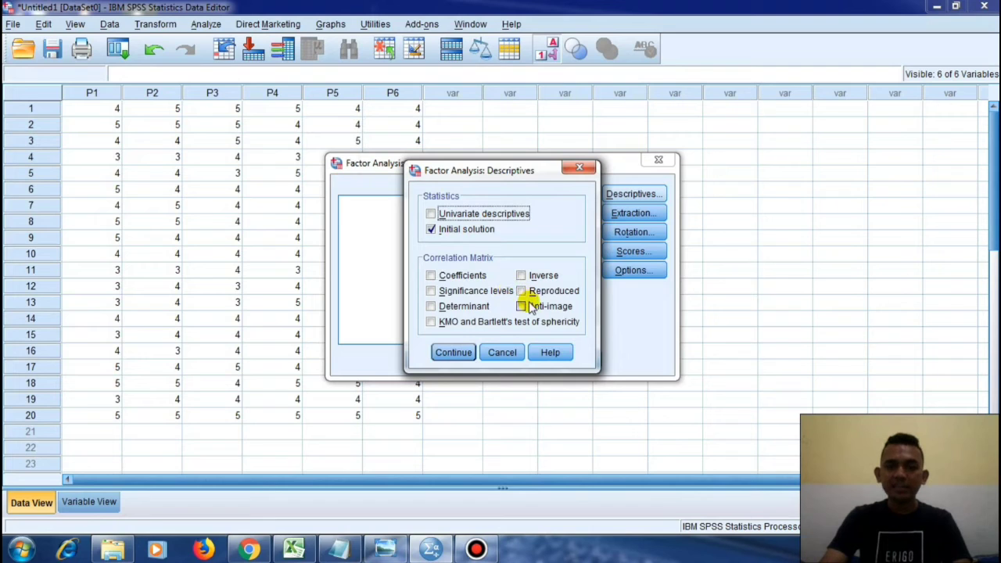
Include the Anti-image matrix and KMO and Bartlett's test of sphericity in the factor analysis descriptives.
left_click(522, 307)
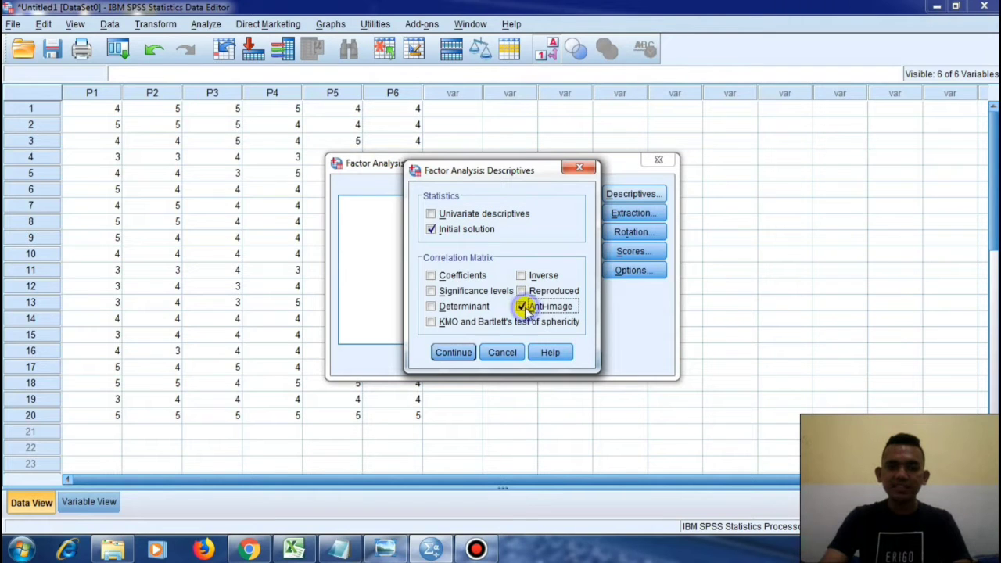
left_click(433, 323)
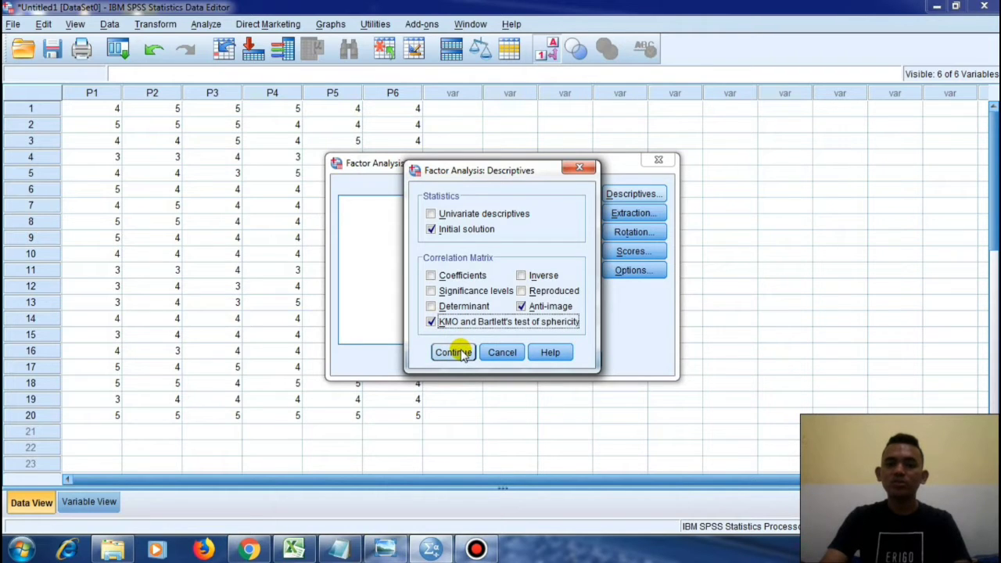
left_click(453, 352)
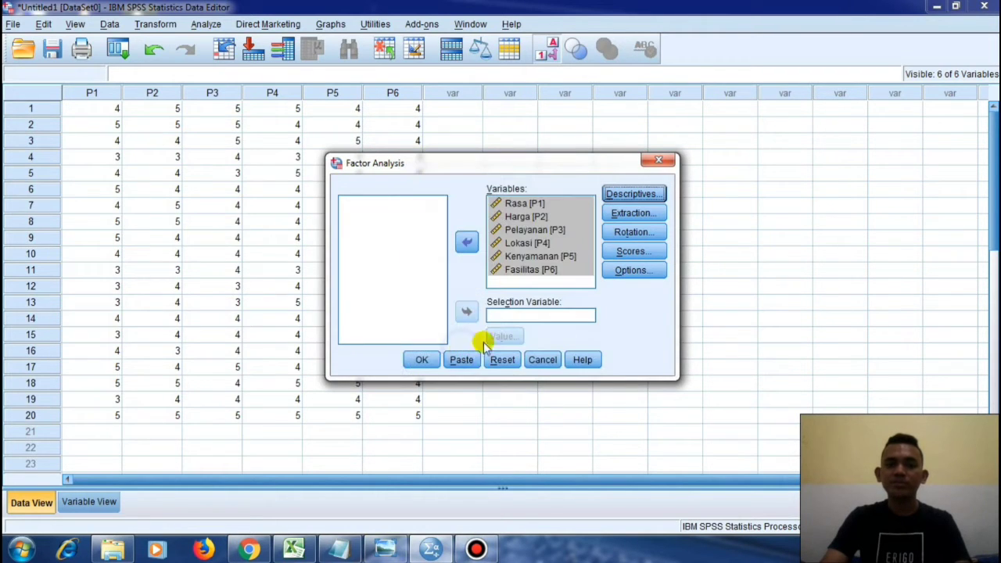
Add a scree plot to the factor extraction output.
left_click(633, 213)
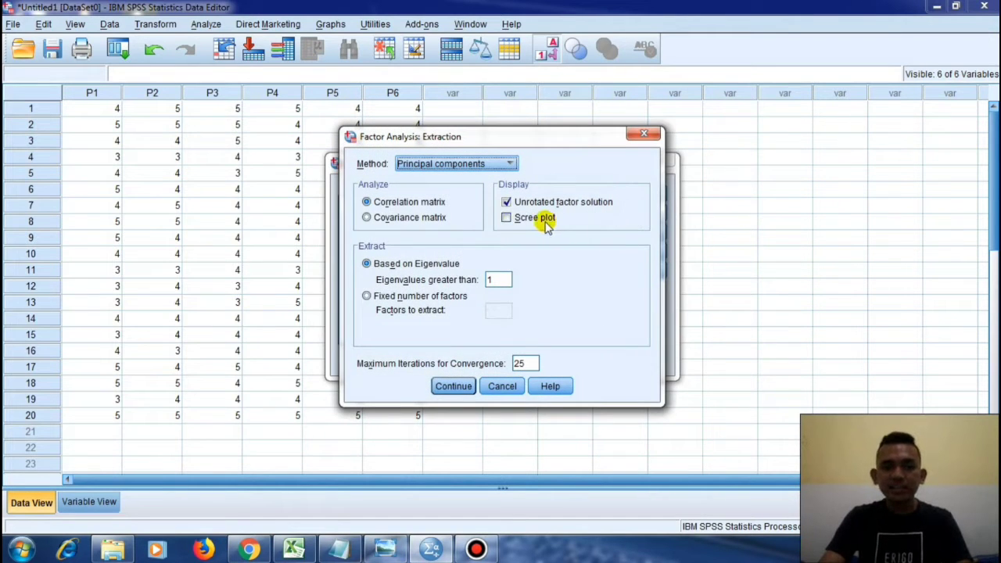
left_click(507, 218)
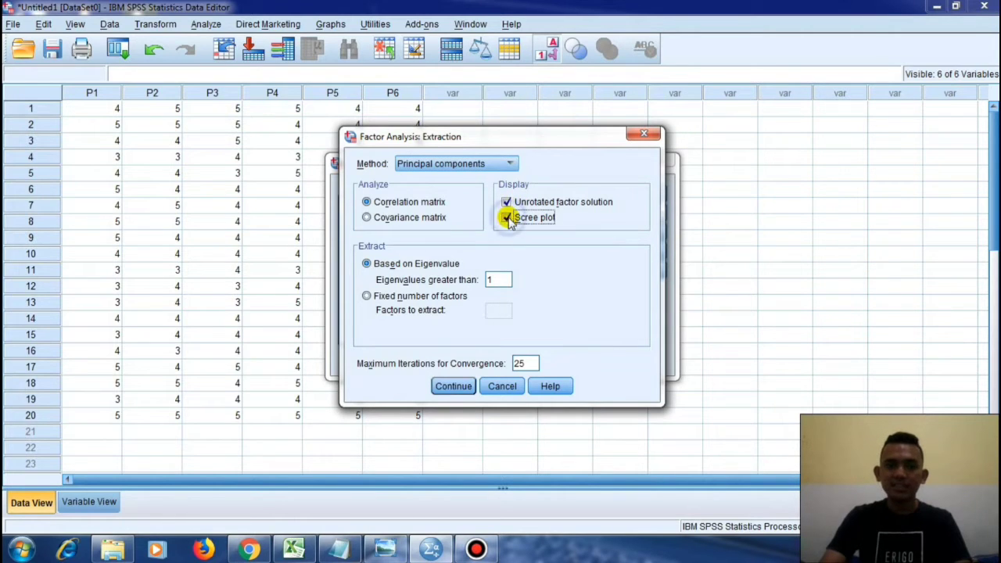
left_click(454, 386)
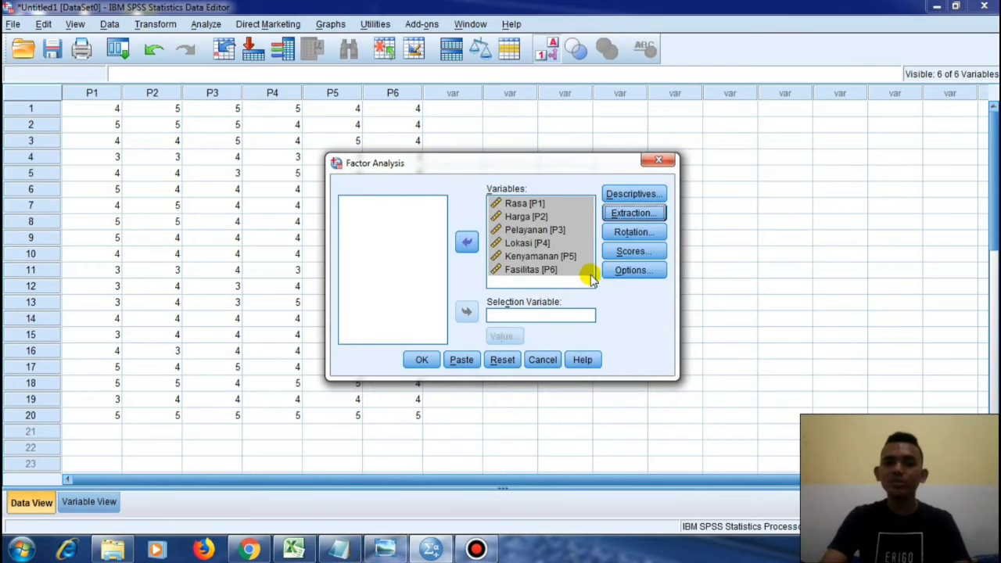
Set the factor rotation method to Varimax.
left_click(635, 233)
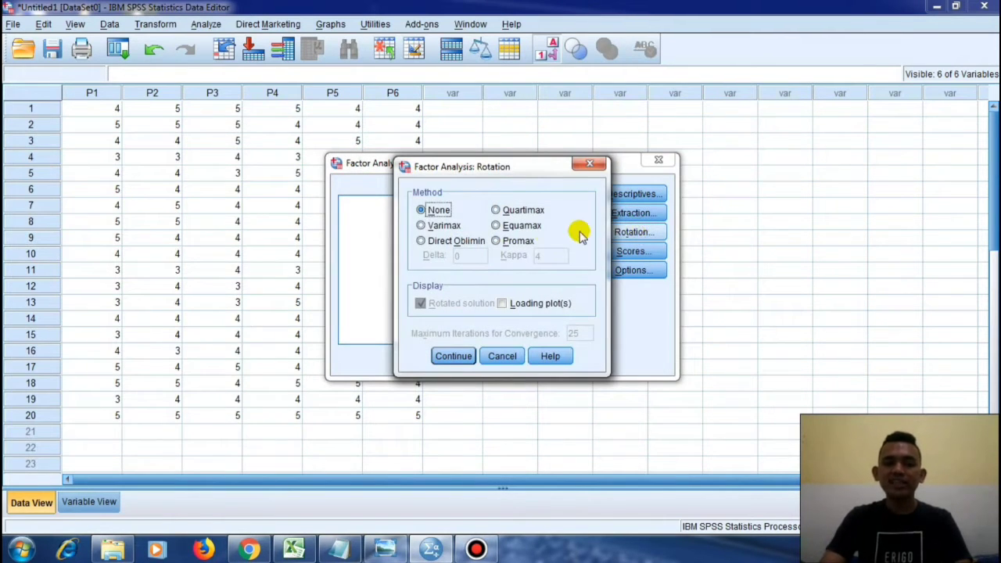
left_click(444, 226)
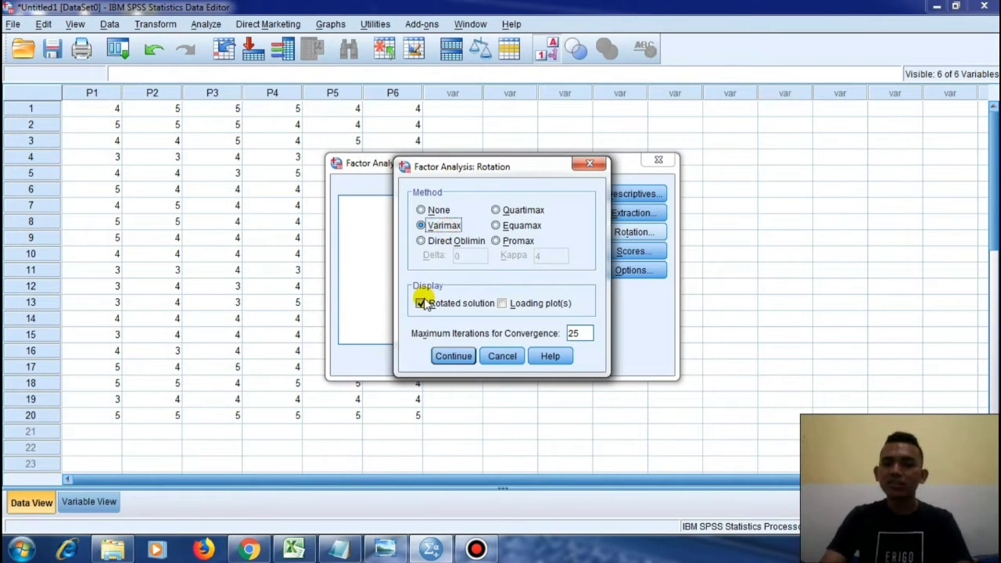
left_click(458, 356)
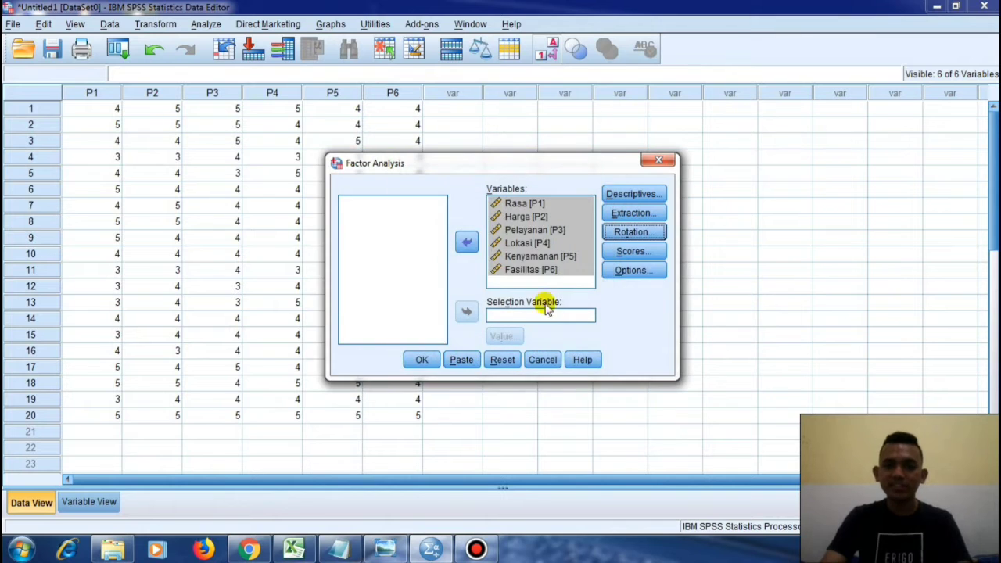
Save the factor scores as variables with the Regression method and run the factor analysis.
left_click(630, 254)
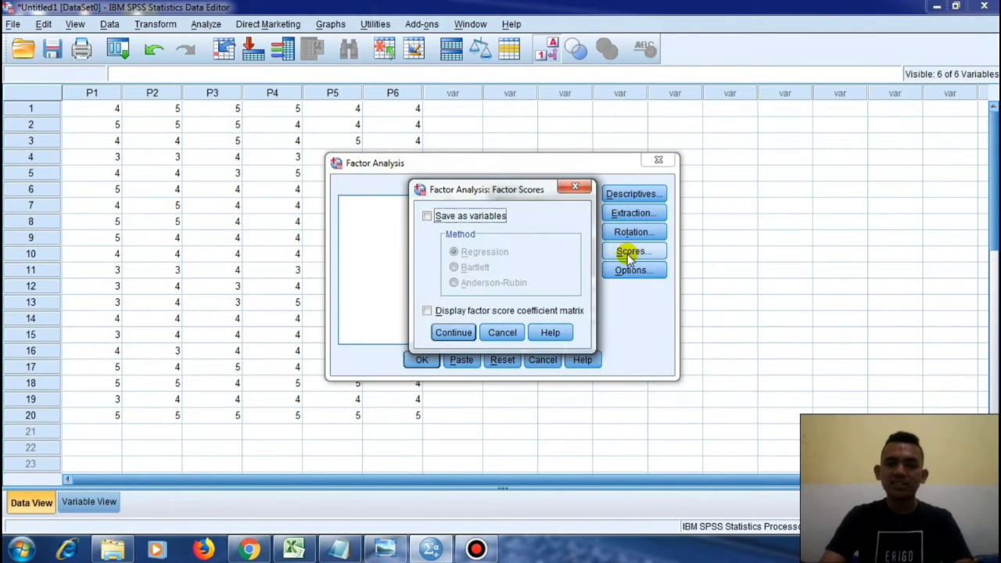
left_click(428, 217)
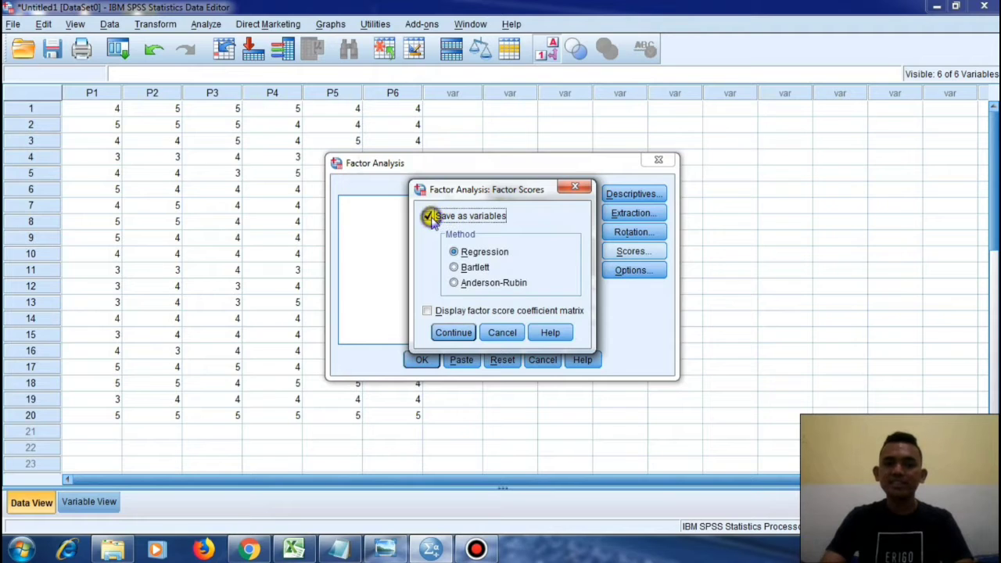
left_click(453, 333)
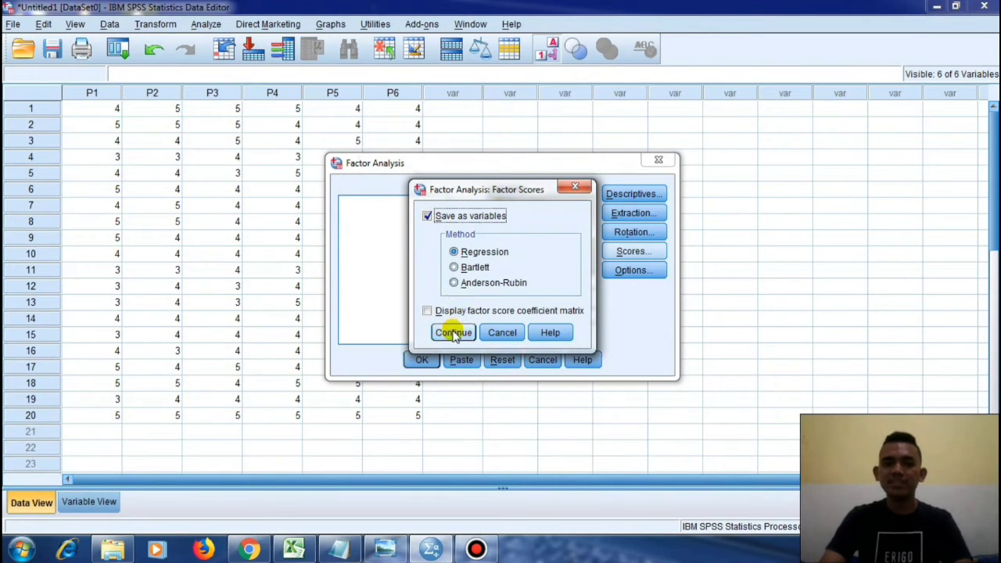
left_click(454, 333)
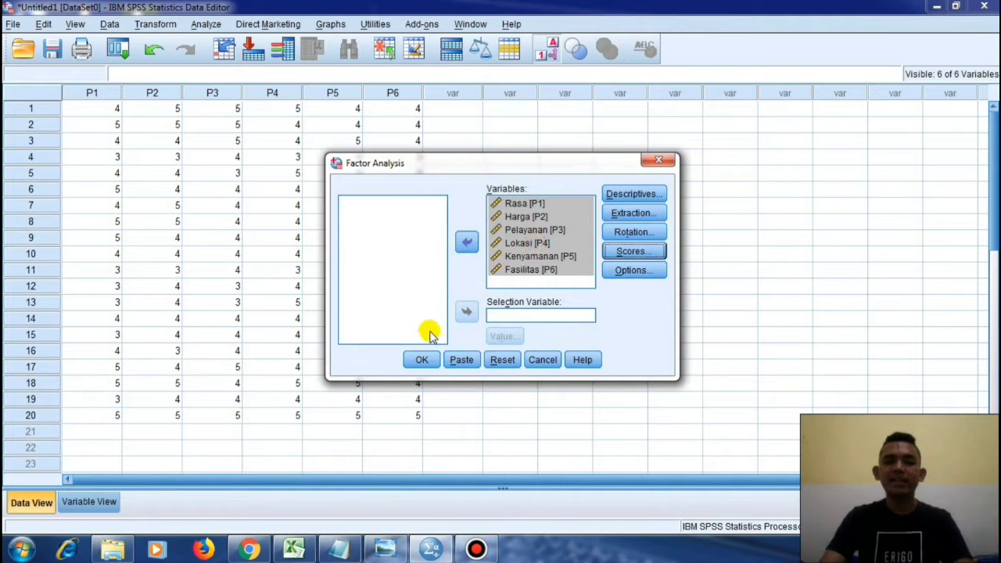
left_click(432, 362)
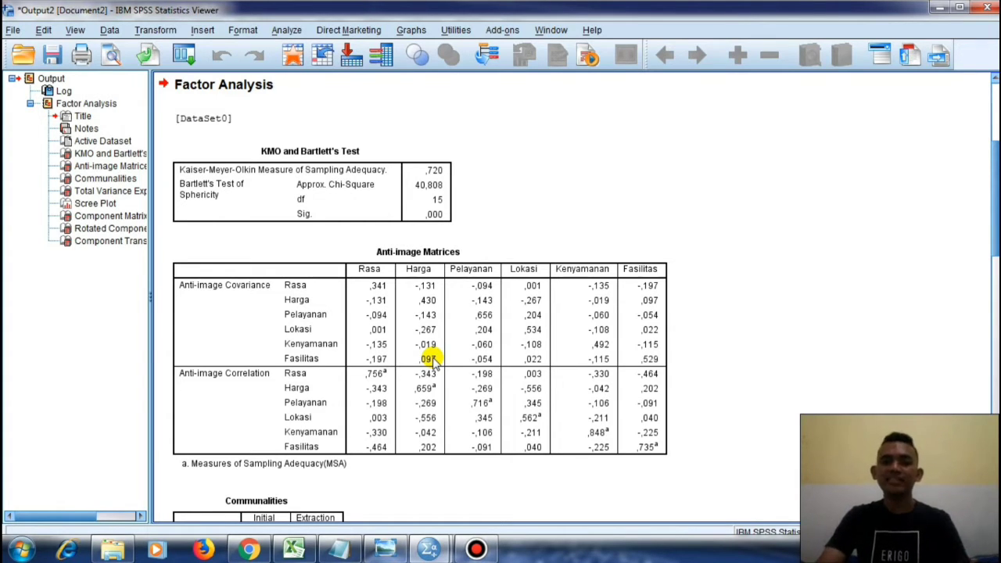
Bring up the ANALISIS FAKTOR notes in Notepad beside the output and read their opening section on the KMO and Bartlett's test.
left_click(432, 358)
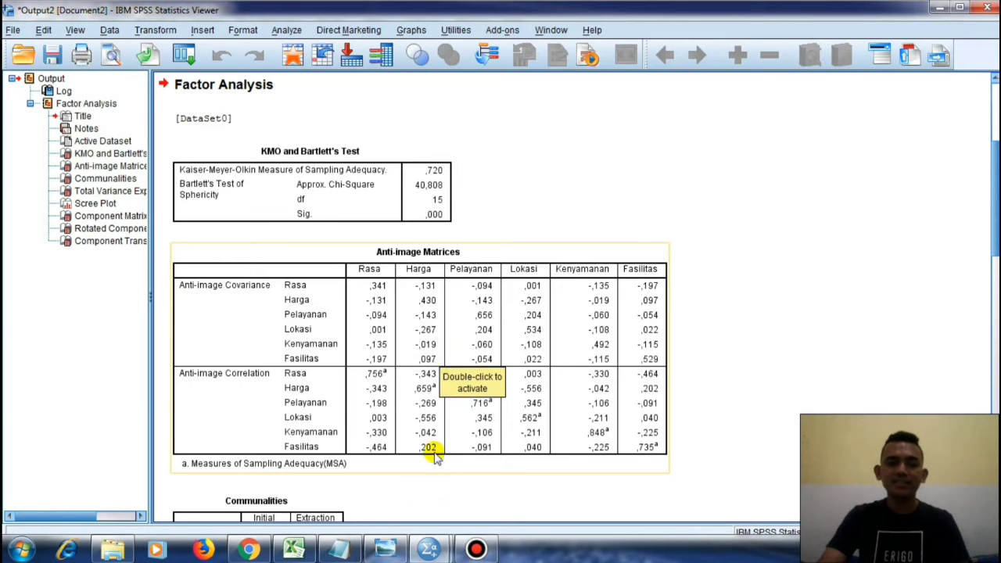
left_click(430, 549)
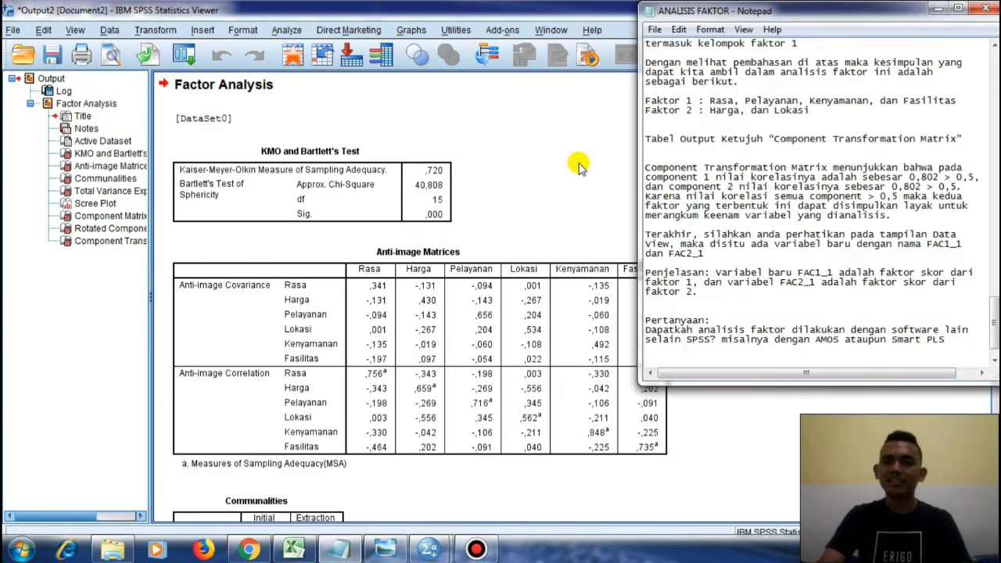
scroll(991, 305, "up", 4)
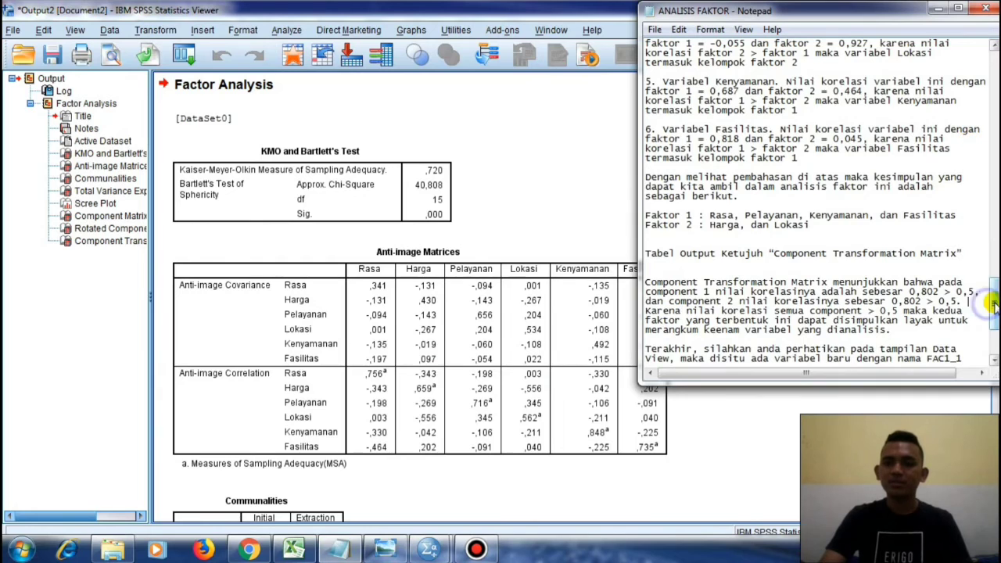
left_click_drag(992, 305, 991, 61)
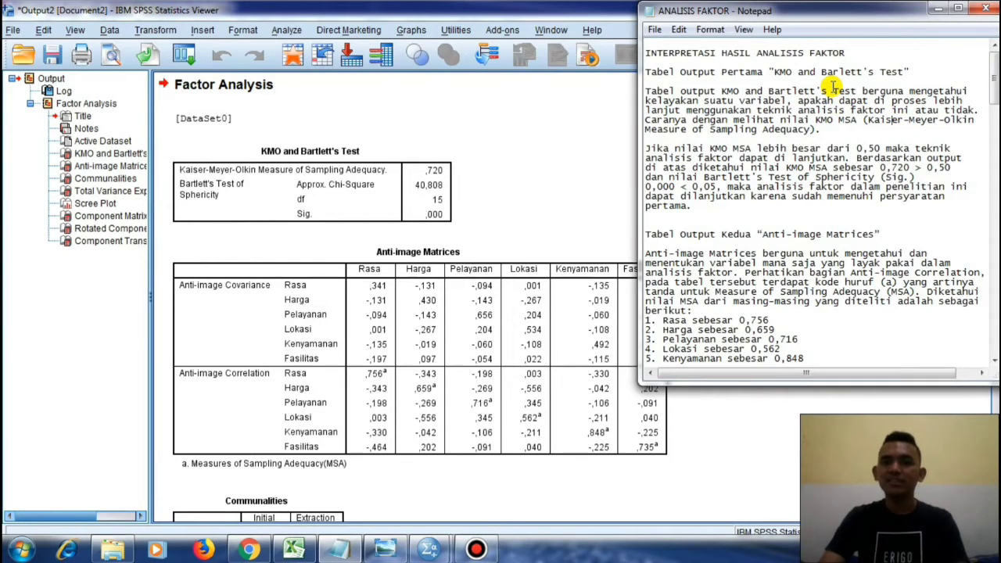
Compare the KMO and Bartlett's Test table with its interpretation notes and continue to the notes on Anti-image Matrices.
left_click(856, 140)
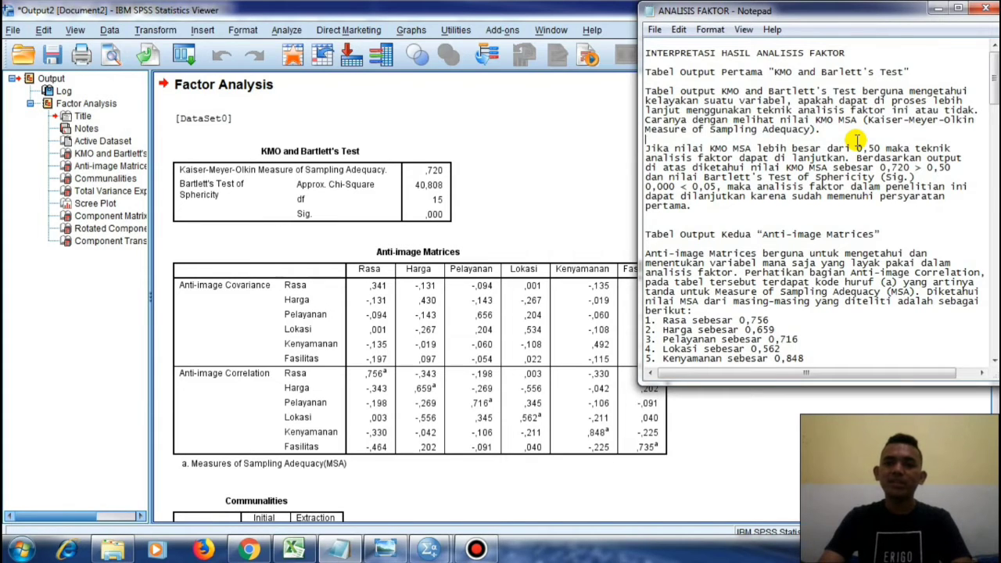
left_click(320, 205)
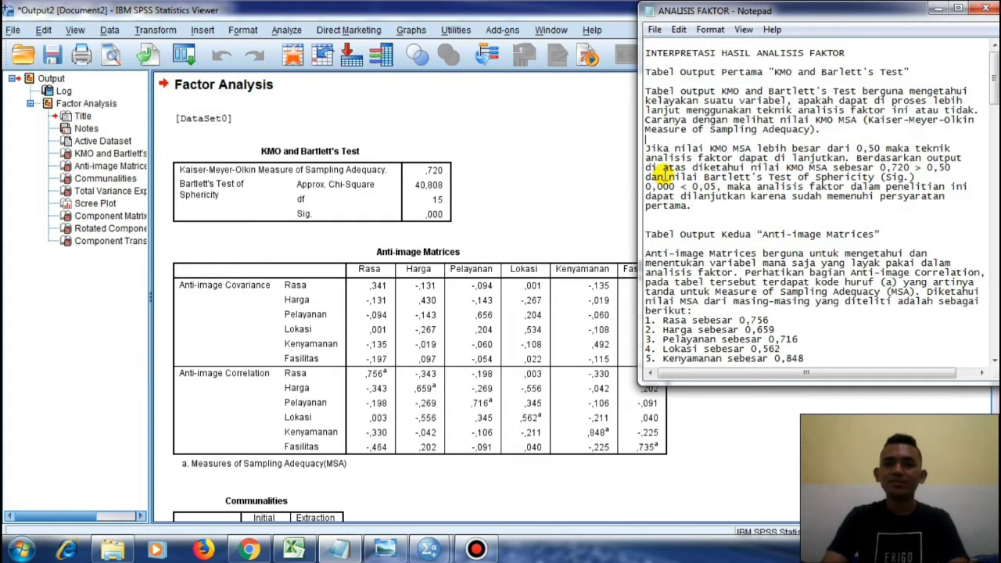
scroll(664, 172, "down", 3)
scroll(691, 172, "down", 1)
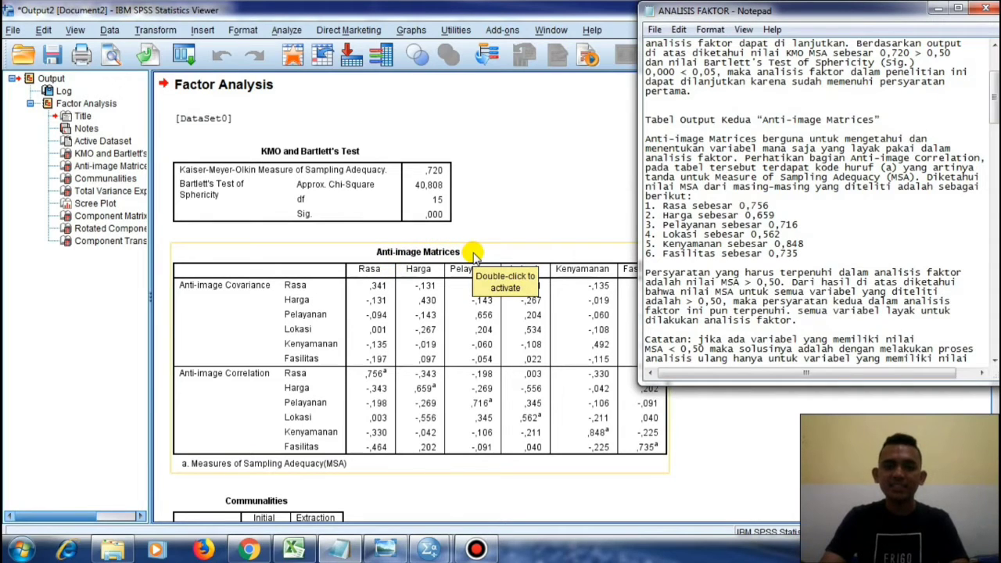
Bring the full Anti-image Matrices table into view and examine the MSA values marked (a) in Anti-image Correlation alongside the notes.
left_click(583, 217)
scroll(581, 220, "down", 3)
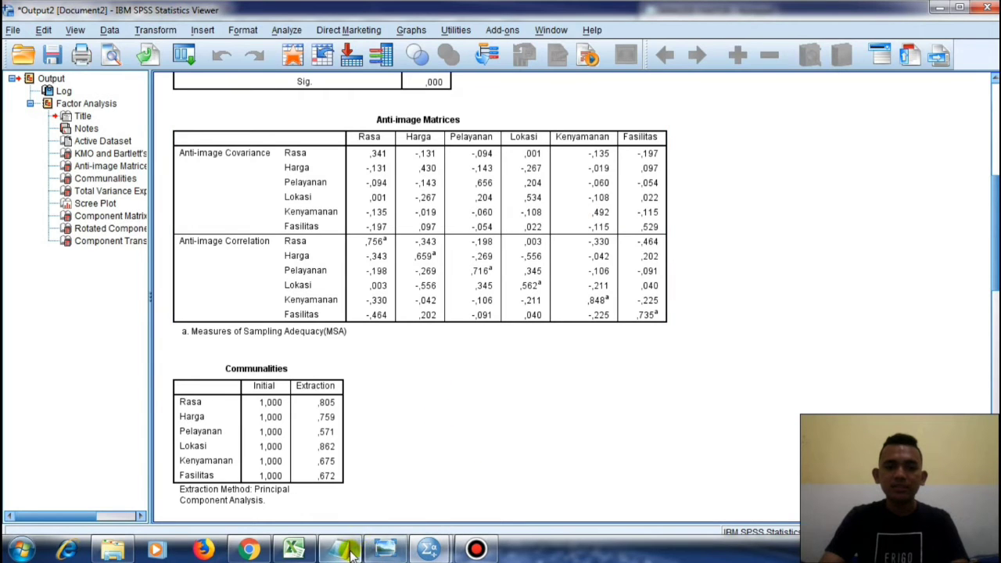
left_click(342, 550)
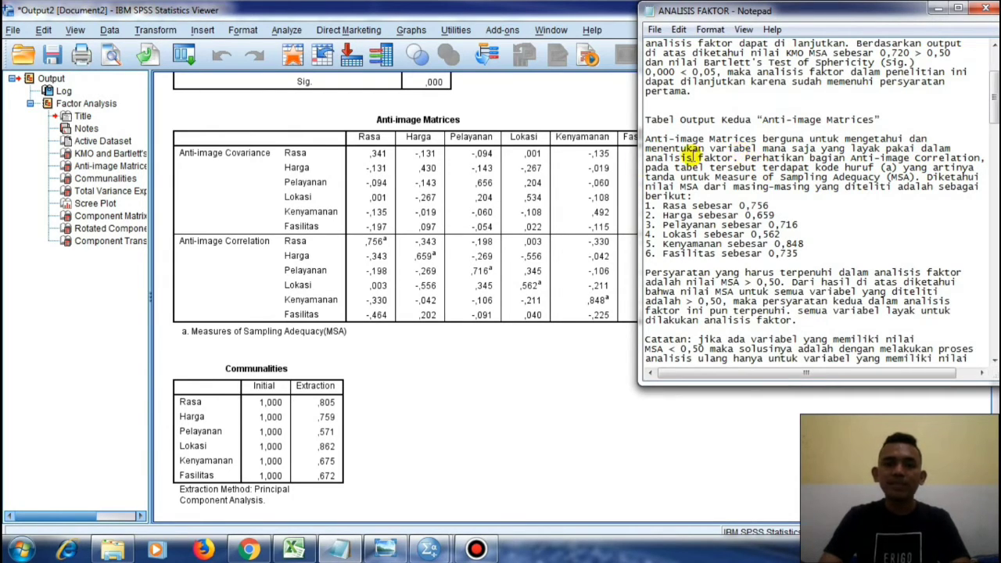
left_click(478, 196)
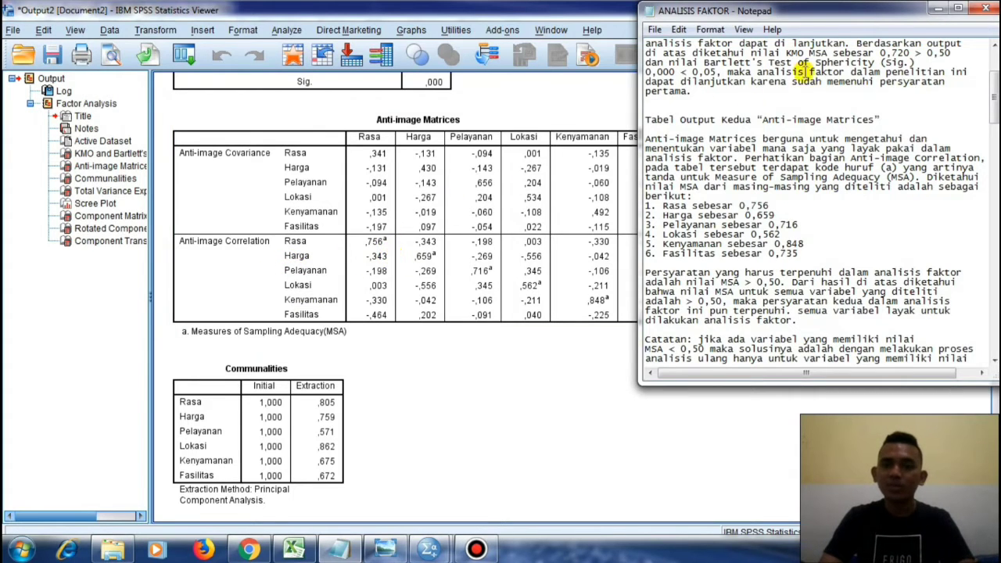
left_click(937, 9)
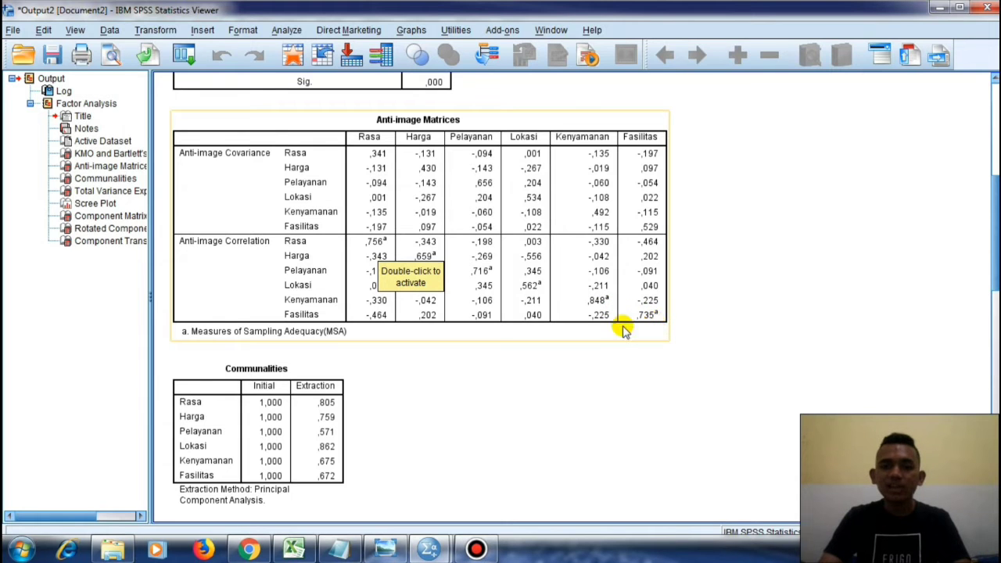
left_click(344, 550)
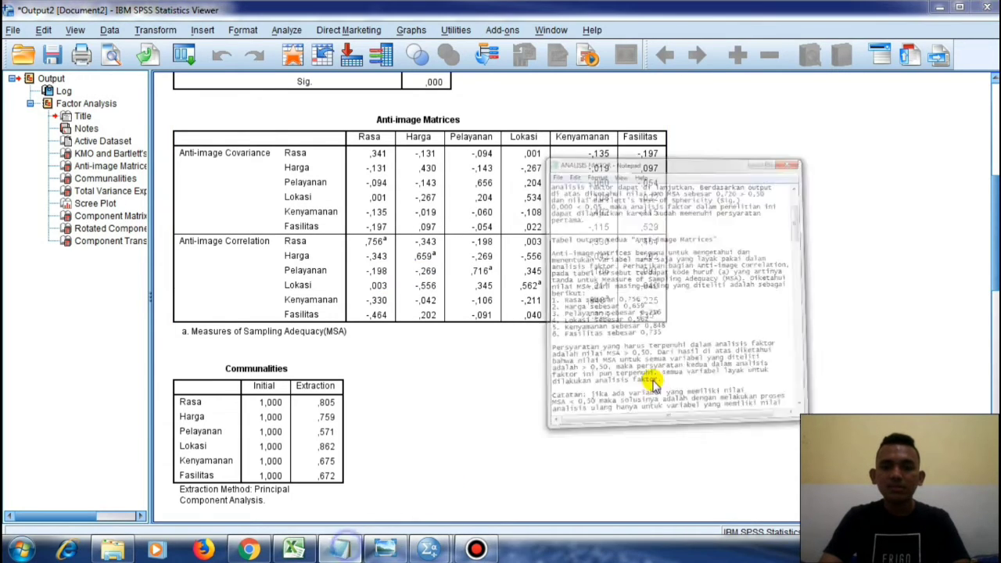
Read the notes on the MSA > 0,50 requirement and the remedy for variables below it, checking them against the Anti-image Correlation values.
scroll(719, 249, "down", 3)
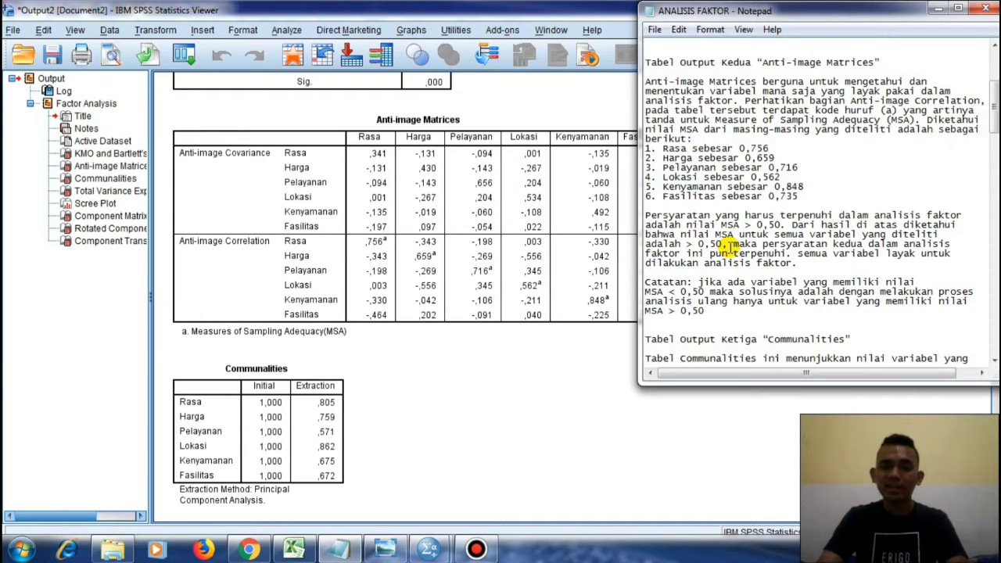
scroll(726, 244, "down", 2)
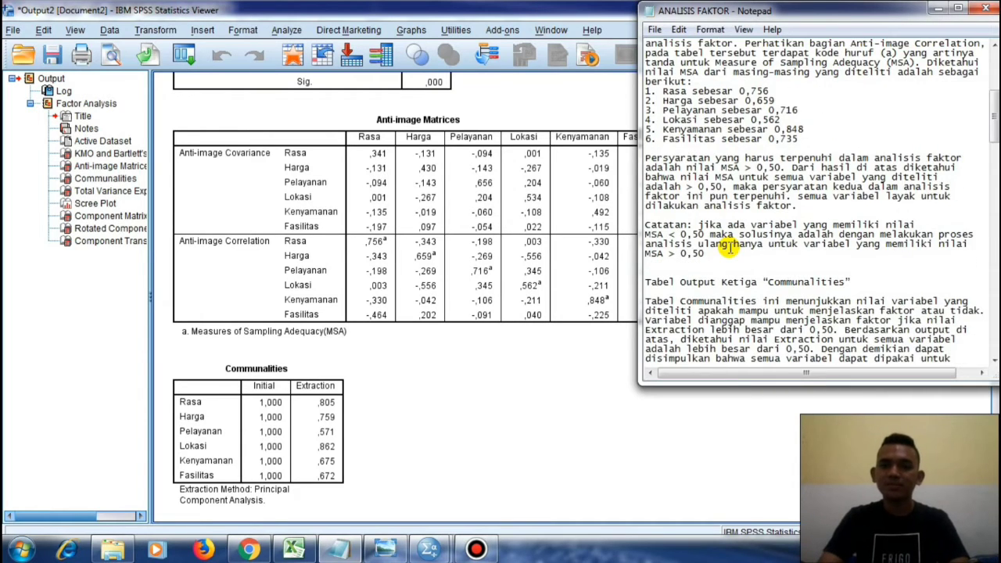
scroll(727, 247, "down", 1)
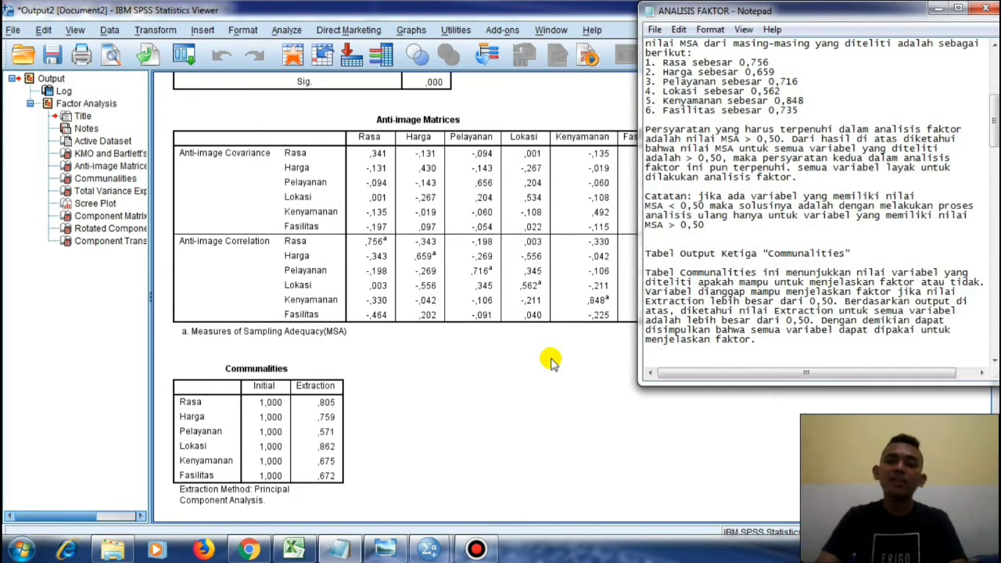
left_click(407, 305)
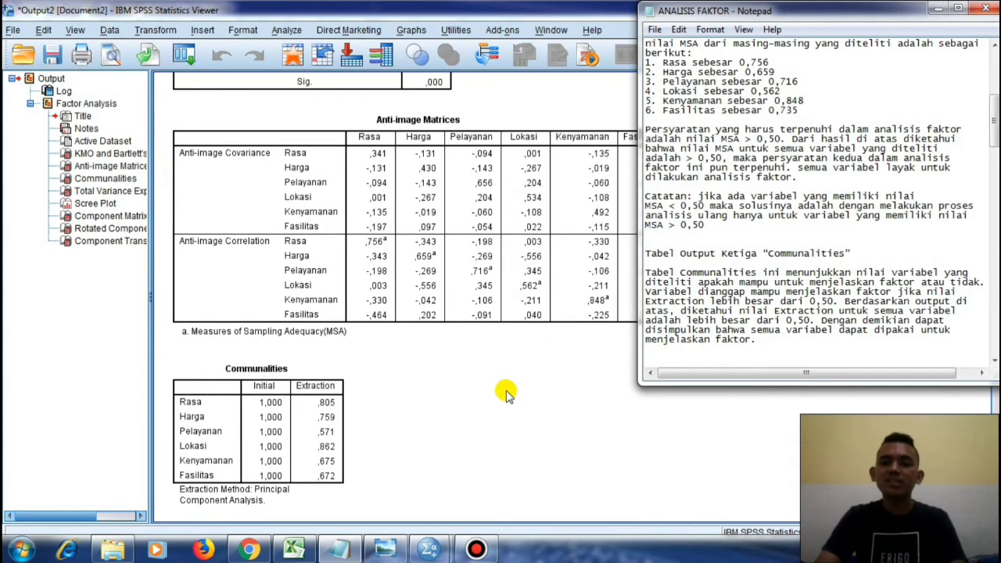
Bring the Communalities table into view in the output and place the notes' Communalities section beside it.
left_click(524, 348)
scroll(529, 344, "down", 3)
left_click(297, 268)
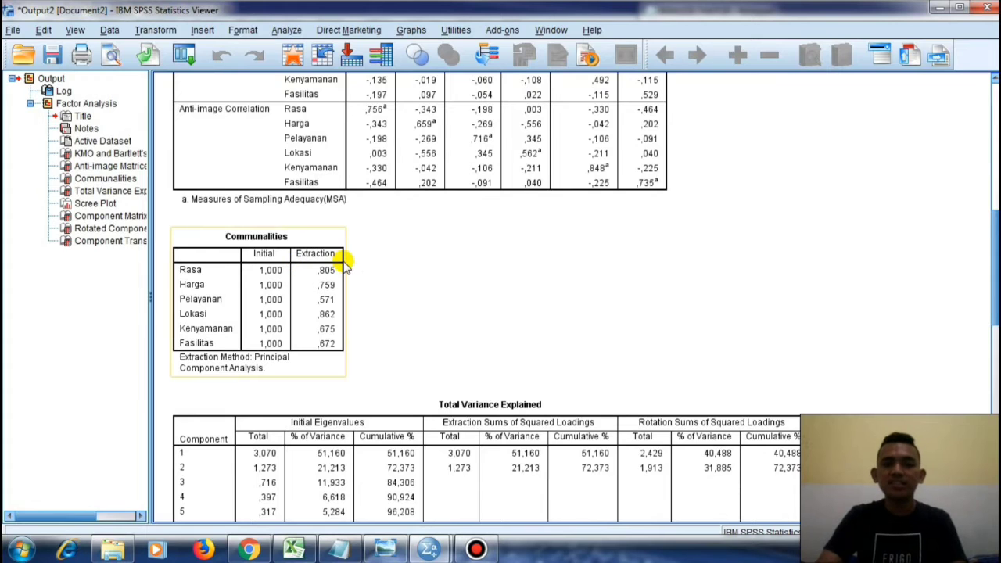
scroll(344, 266, "down", 2)
left_click(426, 380)
left_click(469, 496)
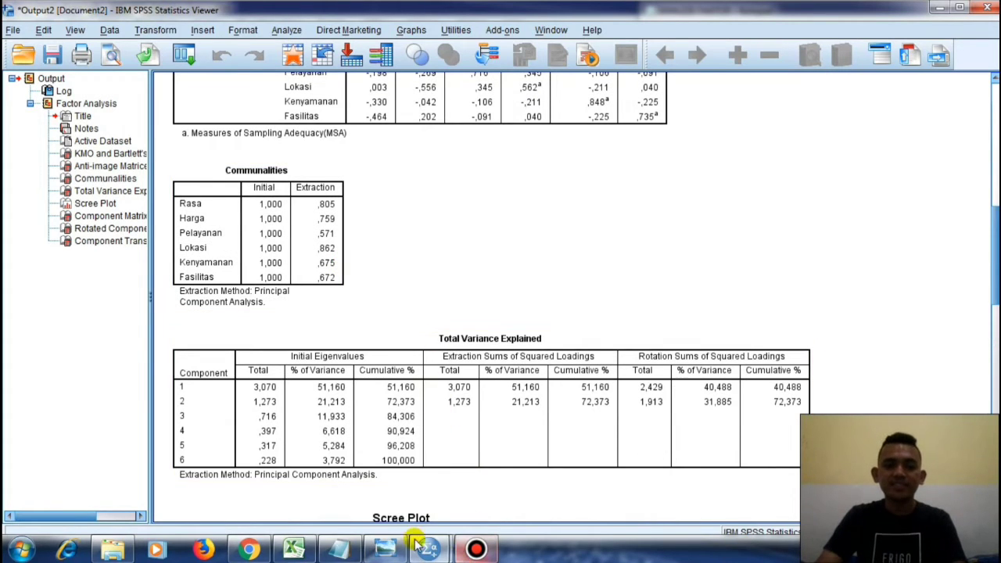
left_click(339, 550)
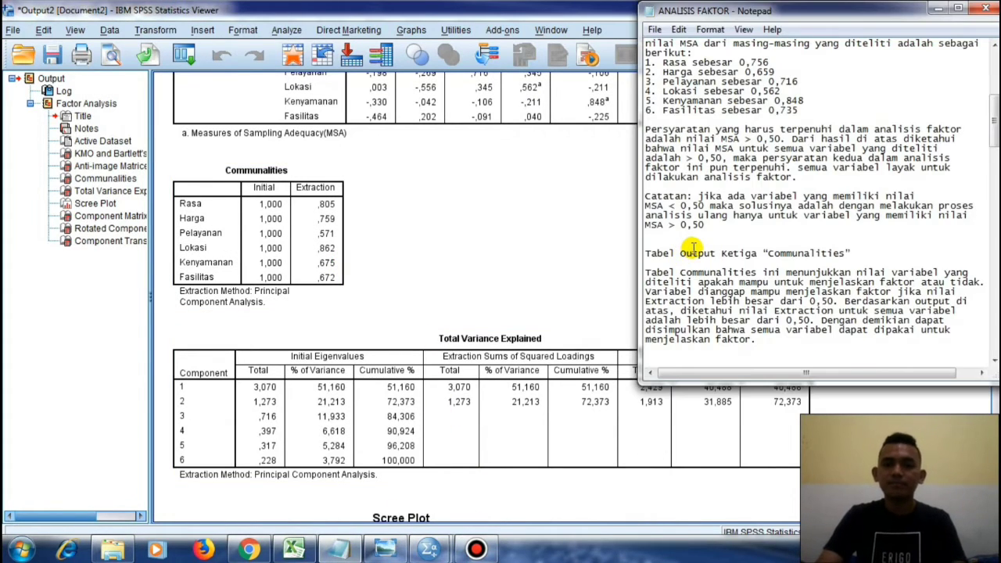
scroll(688, 249, "down", 3)
scroll(977, 274, "down", 1)
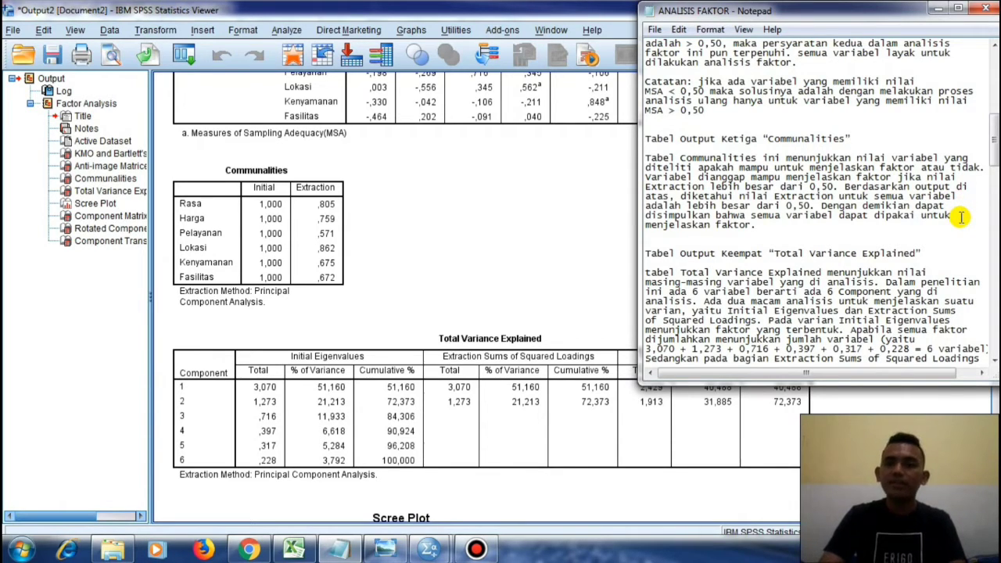
Check each variable's Extraction value in the Communalities table against the 0,50 criterion in the notes.
left_click(313, 193)
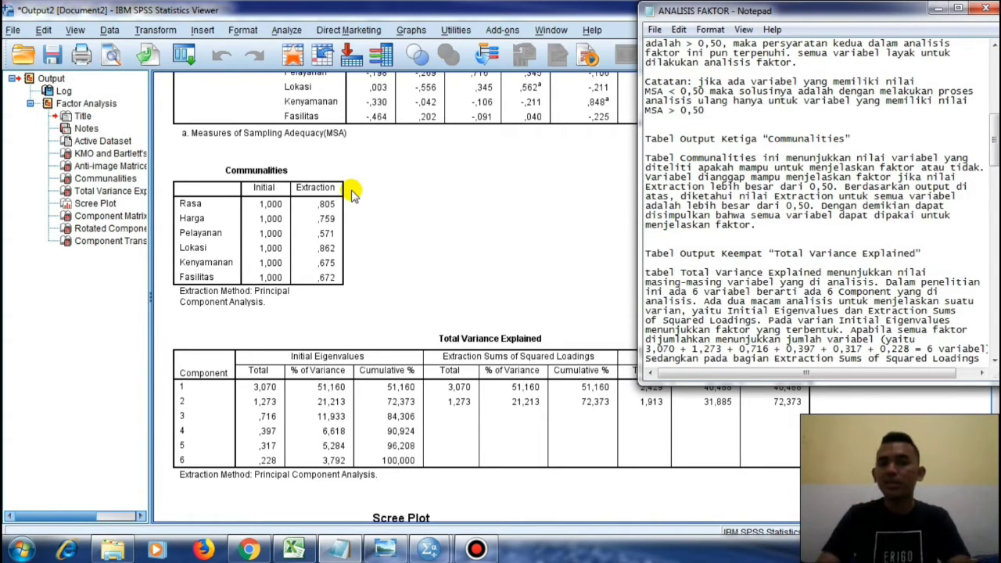
left_click(227, 205)
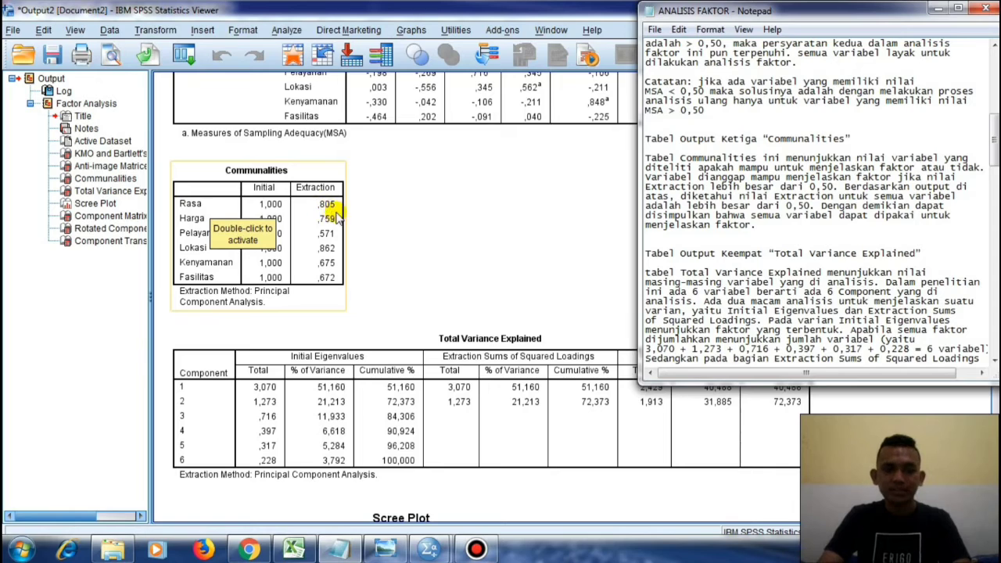
left_click(360, 215)
left_click(325, 220)
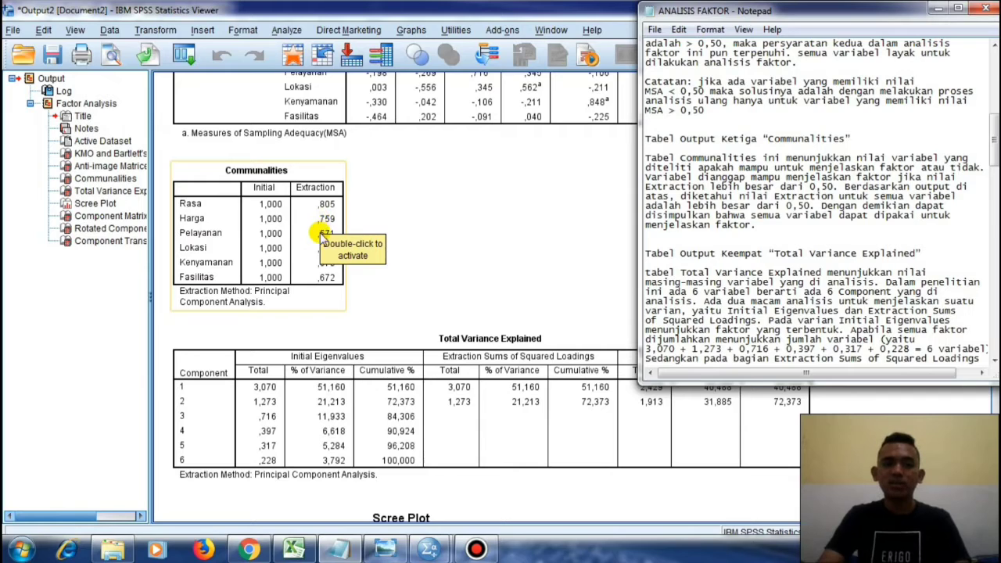
left_click(364, 250)
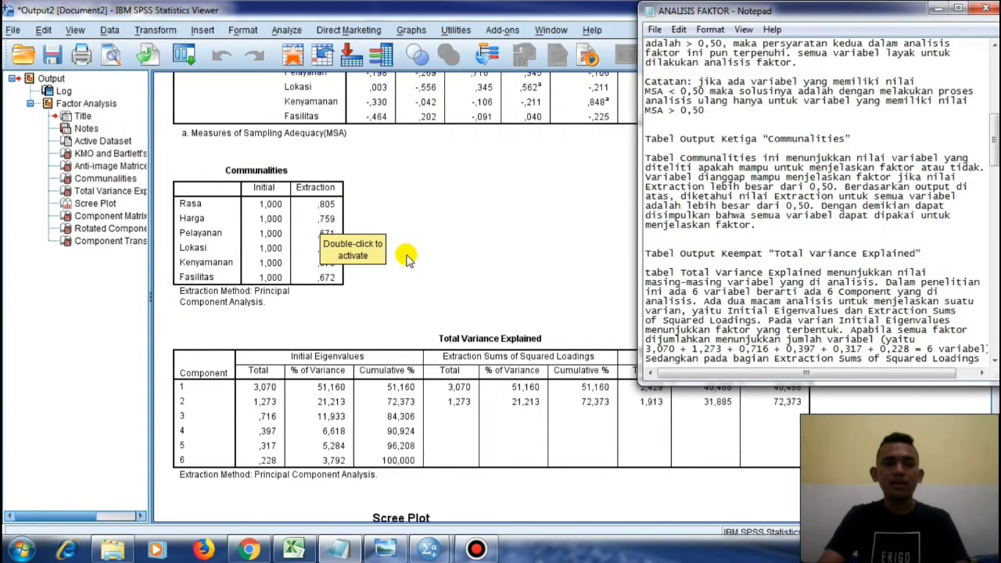
left_click(445, 278)
left_click(326, 277)
left_click(424, 297)
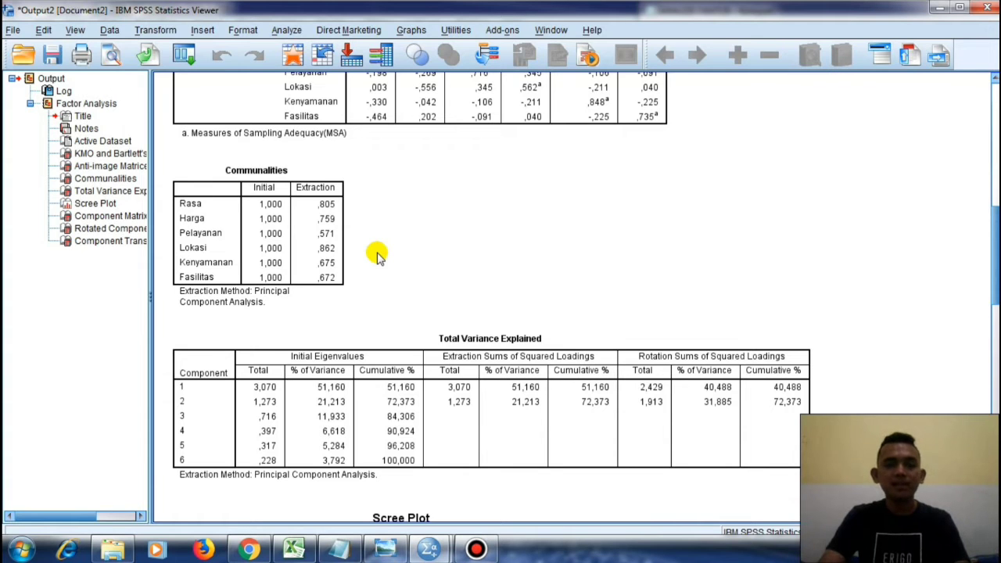
Bring the Total Variance Explained table into view and open the matching section of the notes beside it.
left_click(350, 552)
scroll(713, 248, "down", 1)
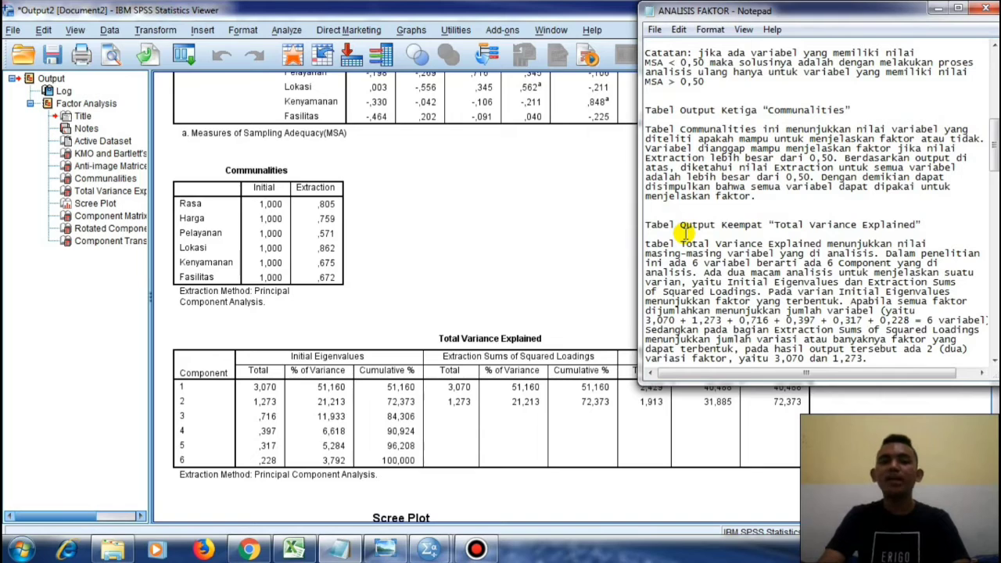
left_click(613, 236)
scroll(614, 239, "down", 2)
scroll(615, 239, "down", 4)
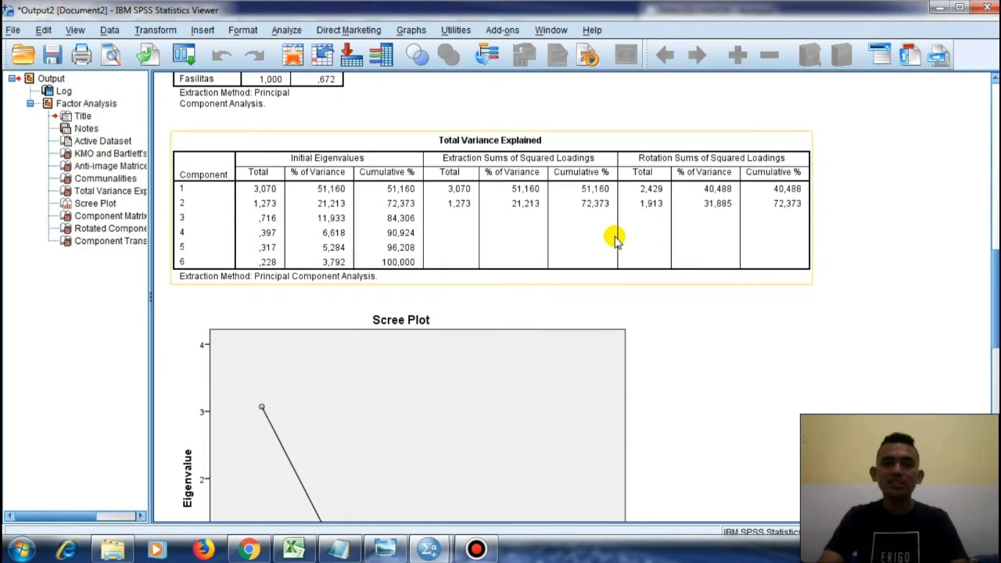
scroll(615, 240, "up", 2)
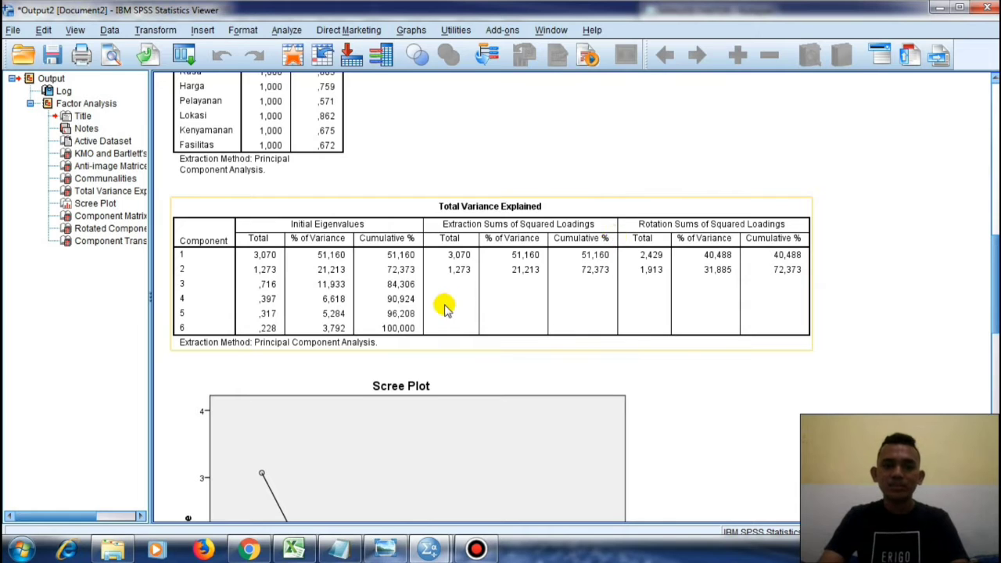
left_click(338, 550)
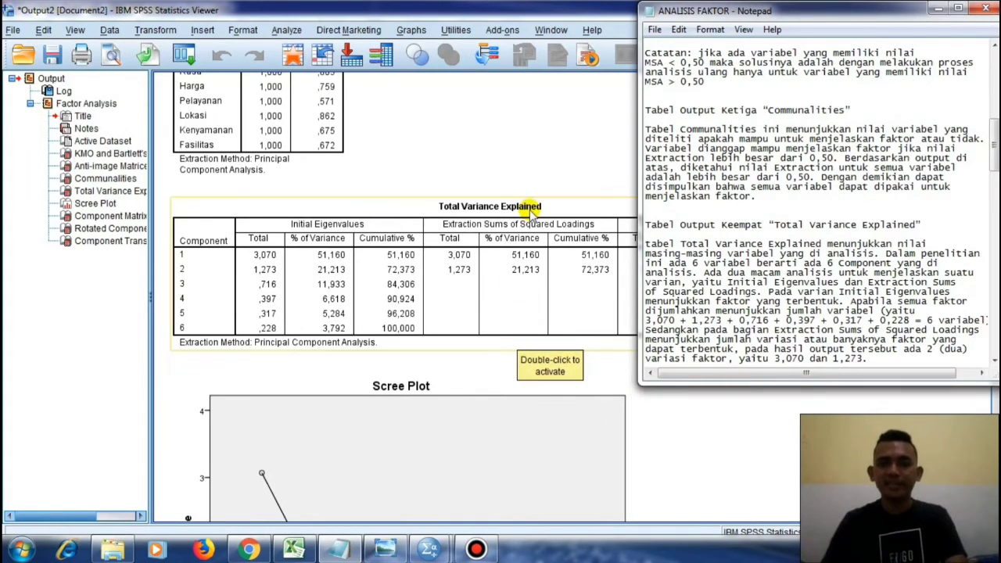
scroll(860, 252, "down", 2)
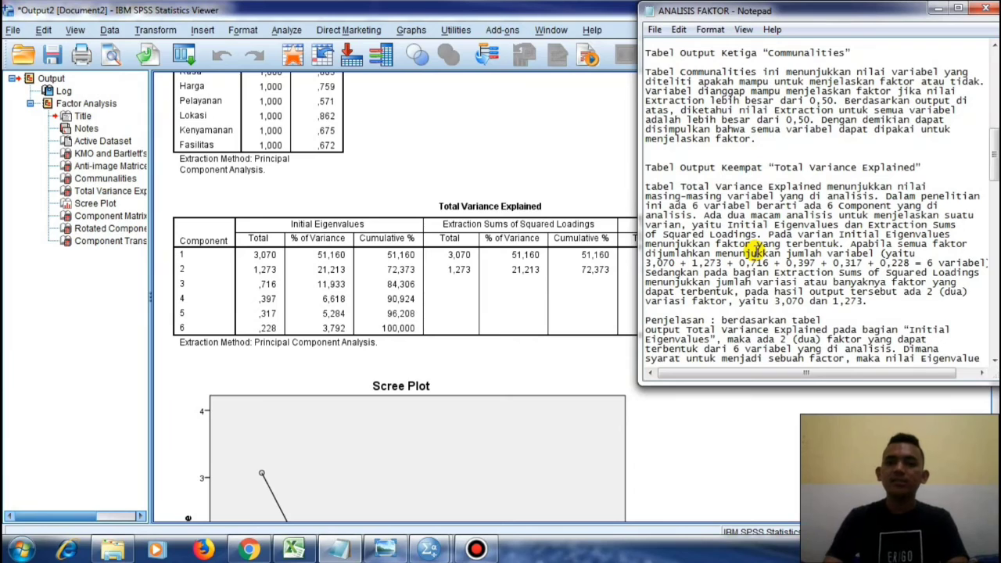
scroll(753, 200, "down", 1)
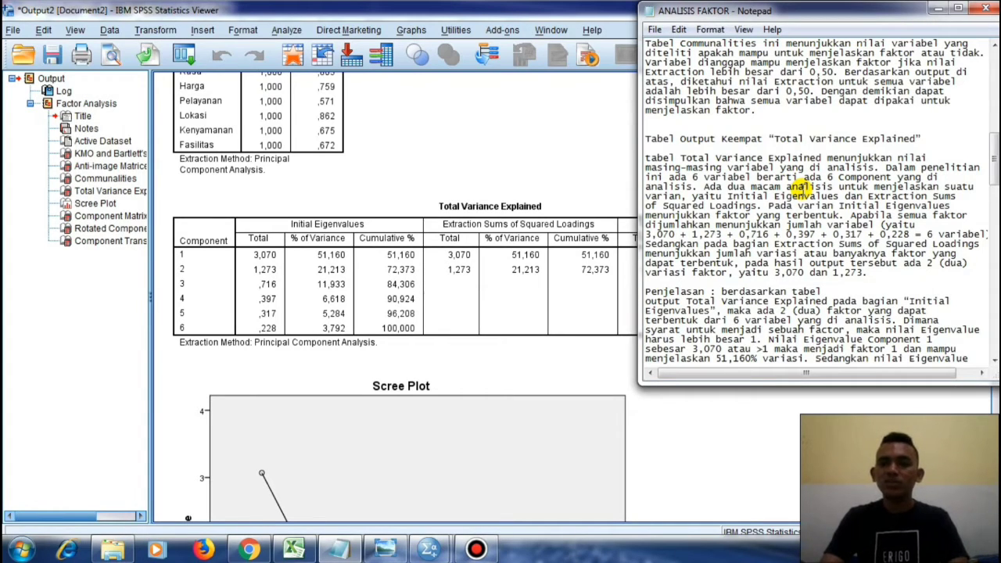
Compare the Initial Eigenvalues and Extraction Sums of Squared Loadings totals in Total Variance Explained with the notes.
left_click(364, 289)
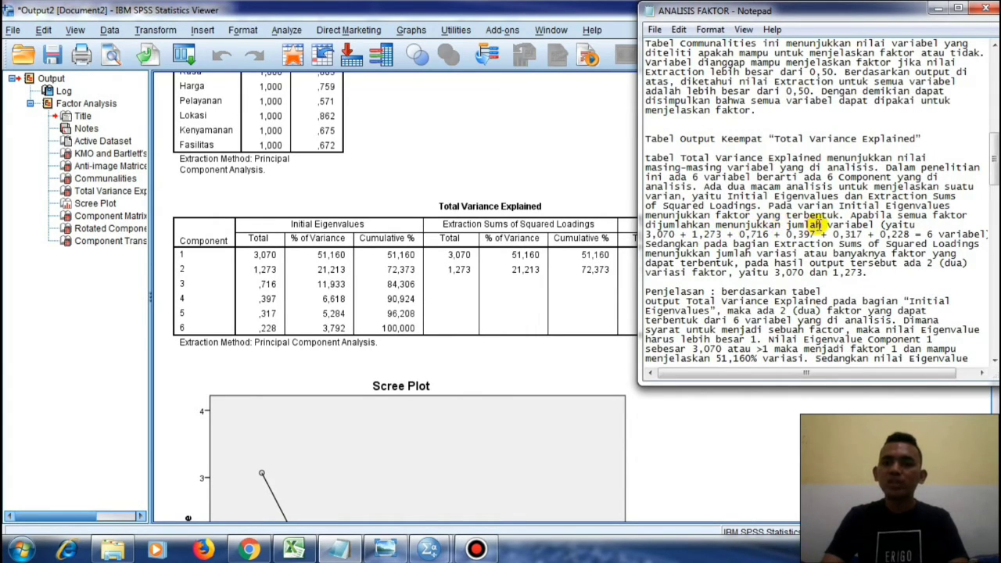
left_click(264, 260)
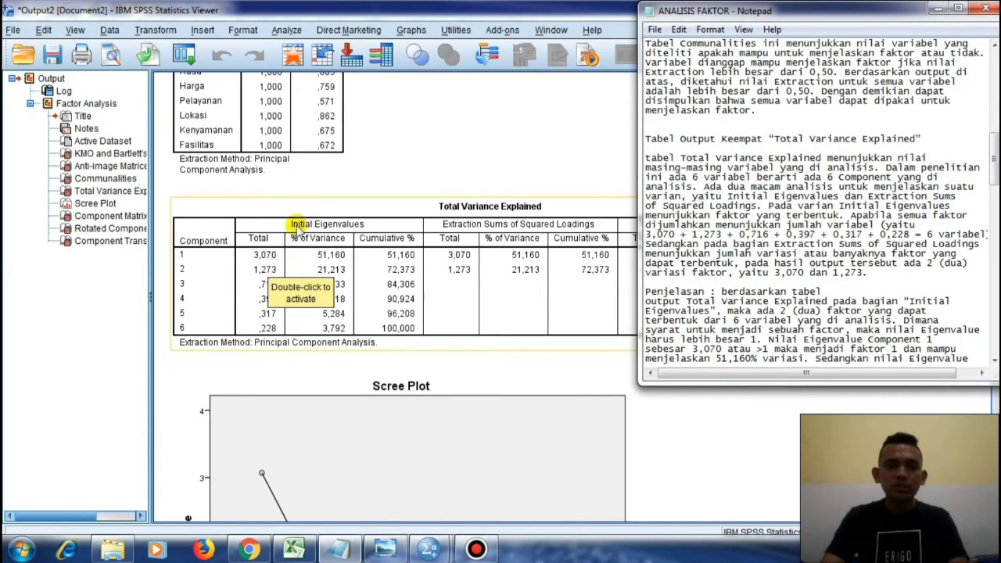
left_click(194, 364)
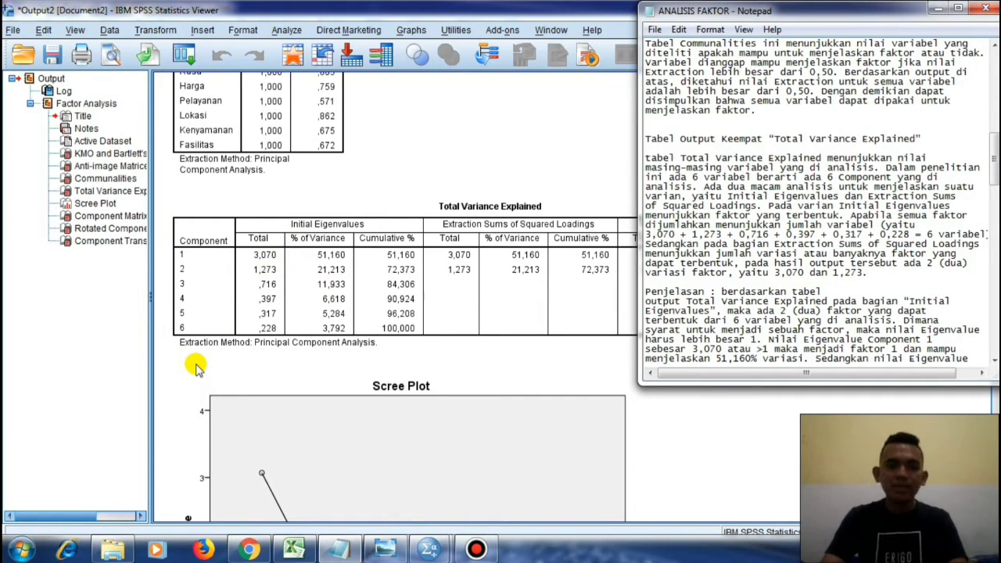
left_click(263, 255)
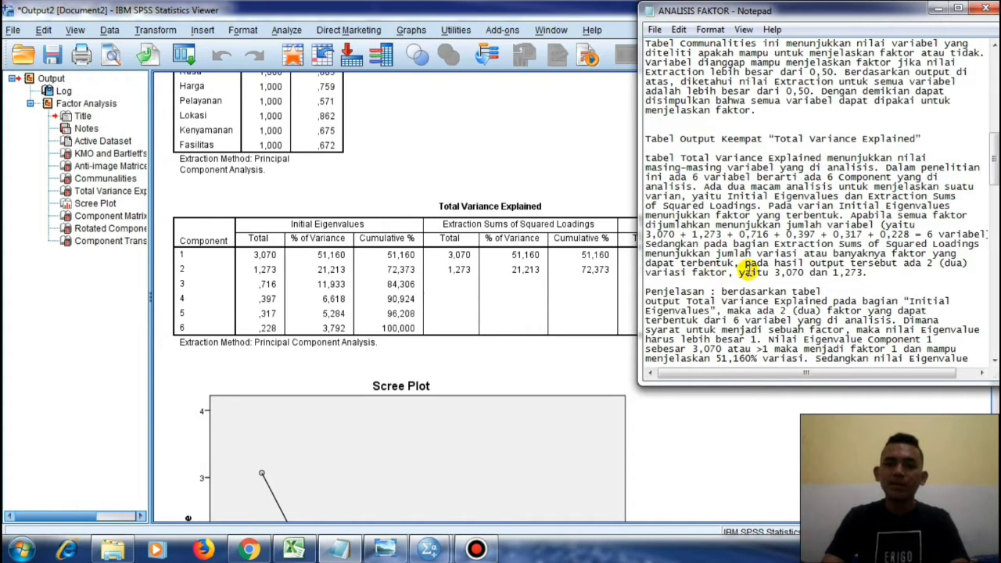
left_click(481, 289)
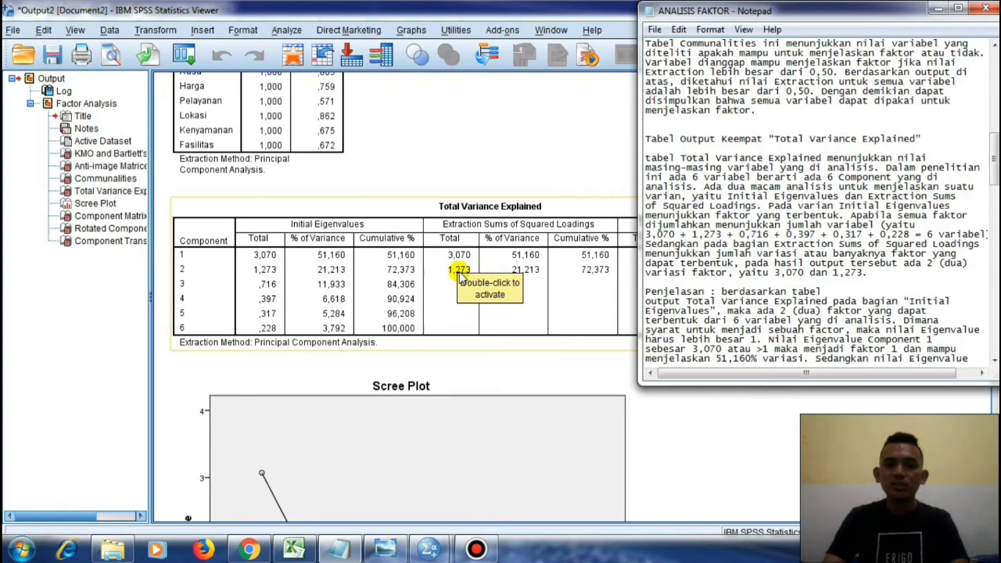
Read the notes' explanation of eigenvalues and explained variance per component against the table, and continue to the Scree Plot notes.
scroll(712, 274, "down", 3)
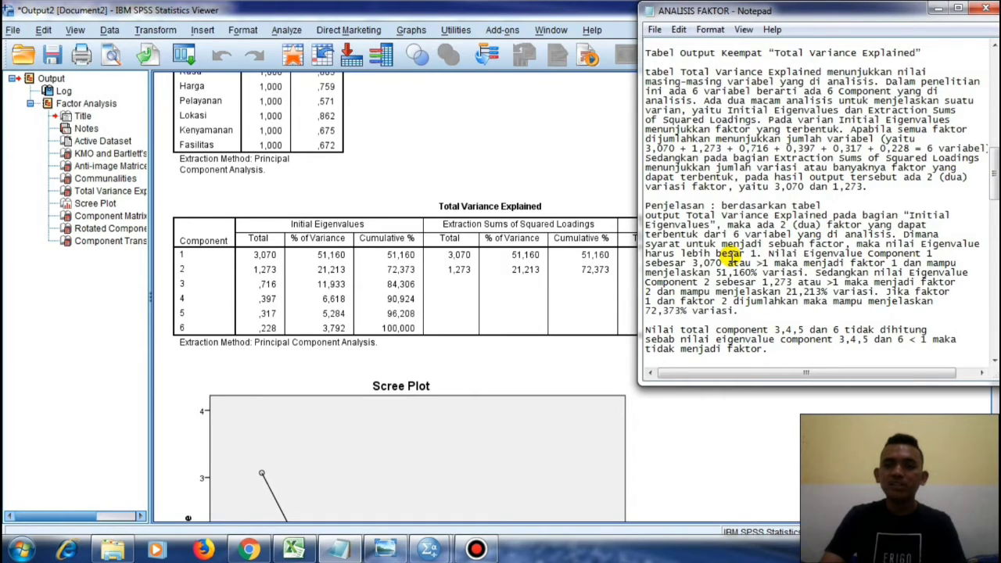
left_click(297, 266)
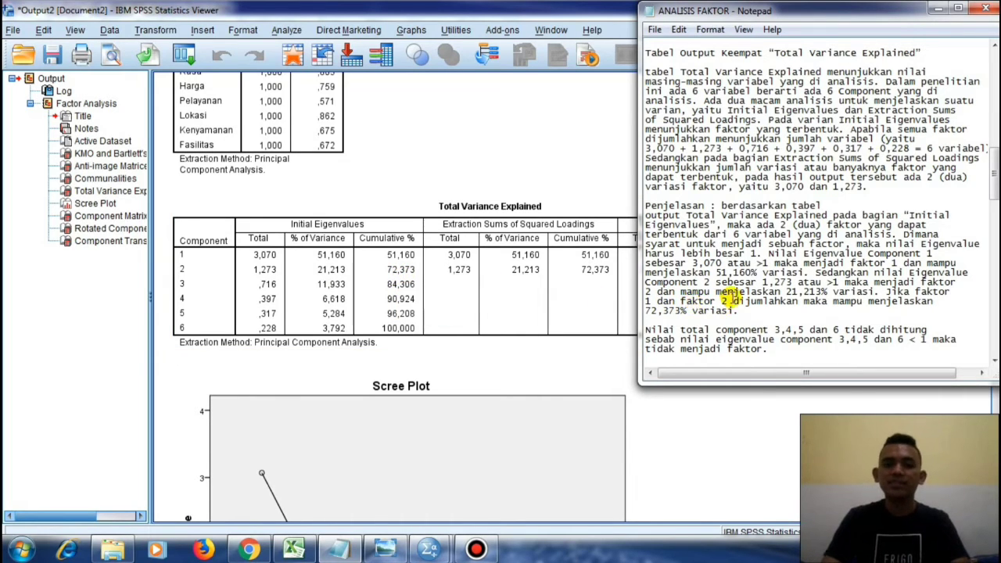
scroll(732, 311, "down", 1)
scroll(731, 312, "down", 2)
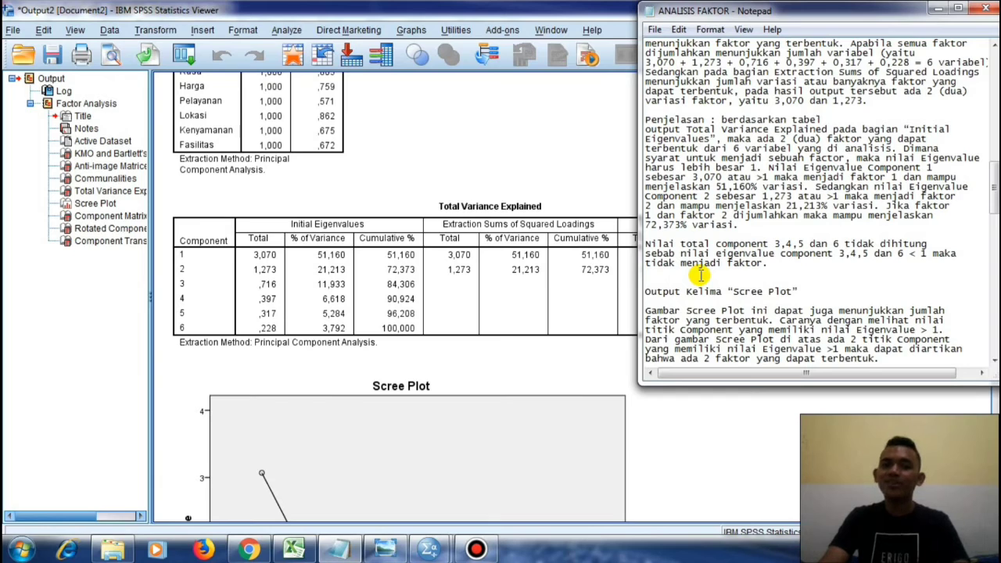
Bring the Scree Plot into view and open its section of the notes beside it.
left_click(592, 361)
scroll(592, 361, "down", 5)
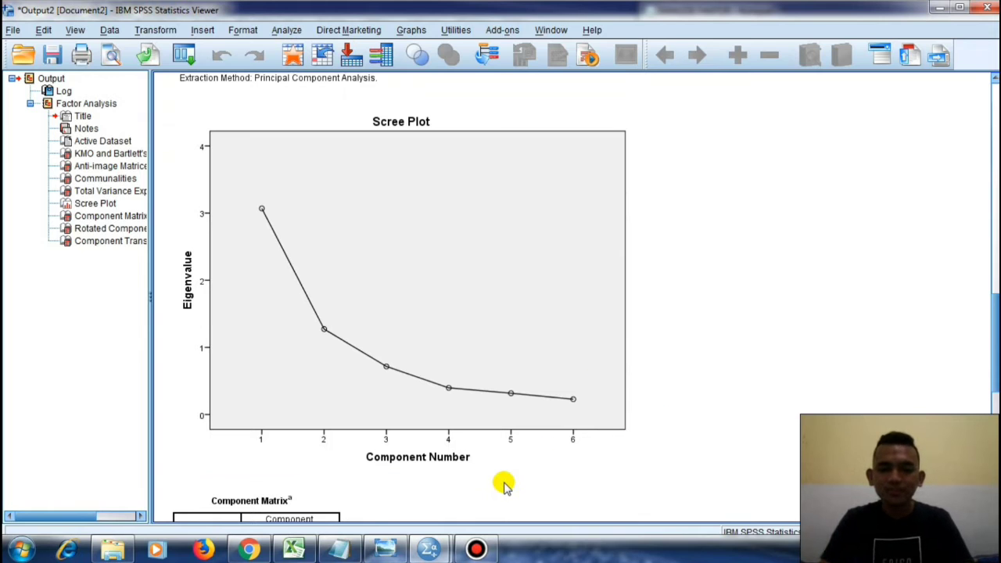
left_click(339, 550)
scroll(739, 312, "down", 3)
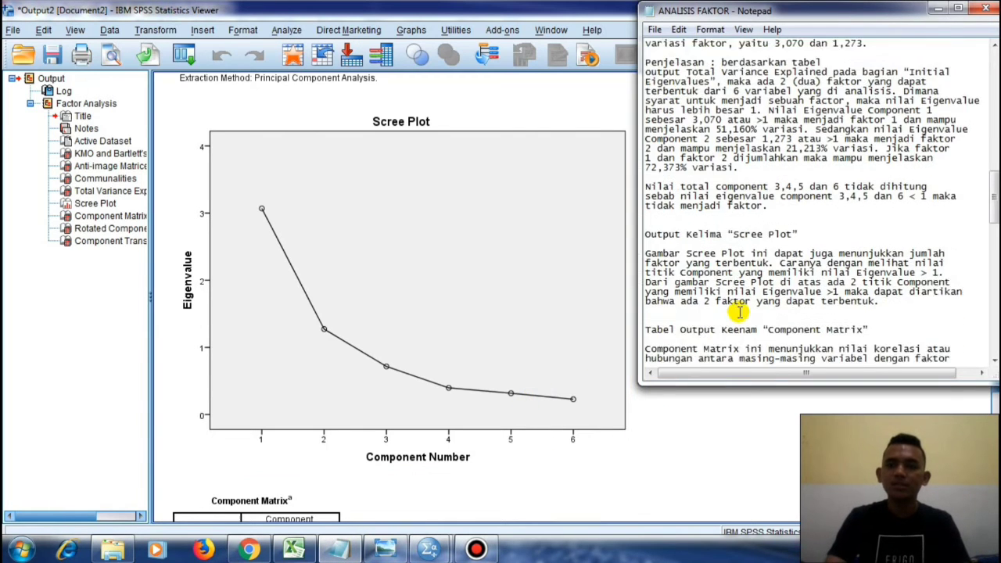
scroll(739, 311, "down", 2)
scroll(728, 263, "down", 1)
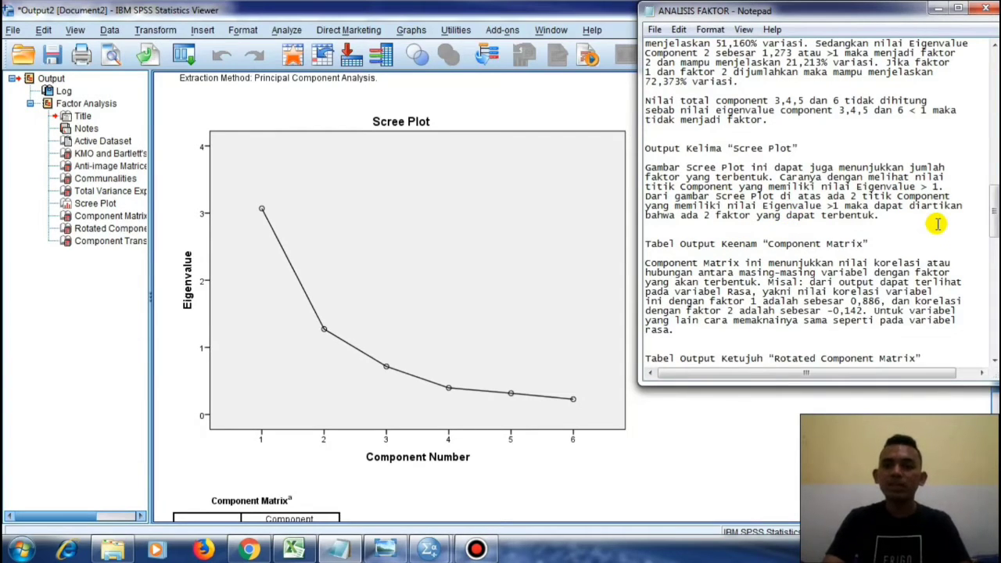
Check the component points on the Scree Plot against the Eigenvalue > 1 criterion in the notes.
left_click(395, 308)
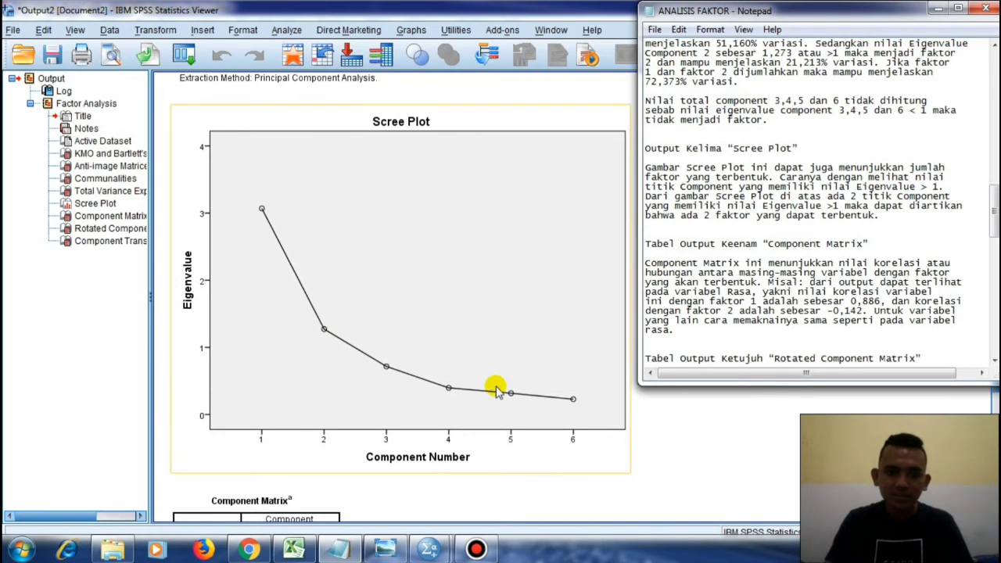
left_click(685, 322)
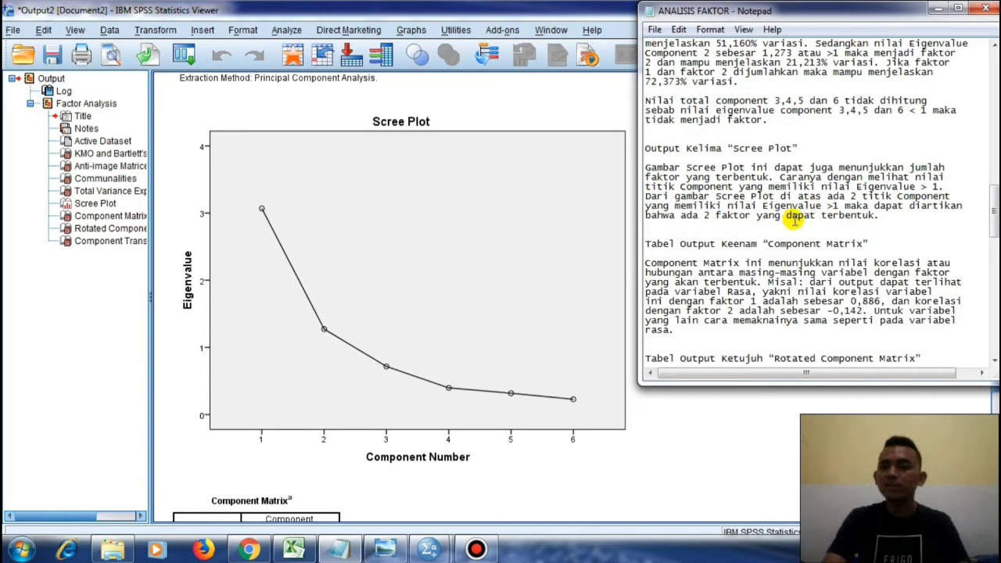
left_click(230, 335)
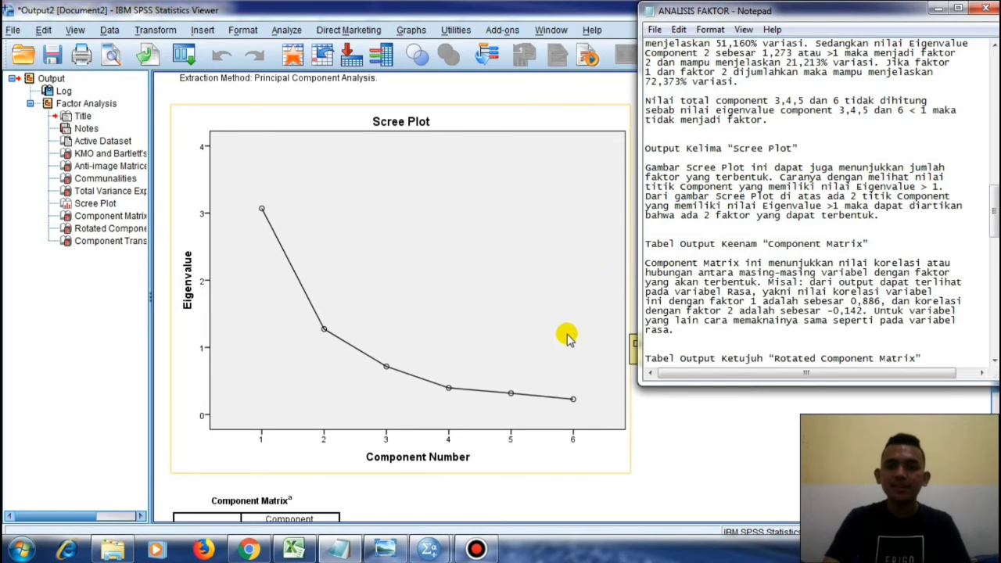
Show the Component Matrix beside its notes and compare each variable's correlations with factors 1 and 2.
left_click(635, 446)
scroll(421, 283, "down", 5)
scroll(420, 283, "down", 3)
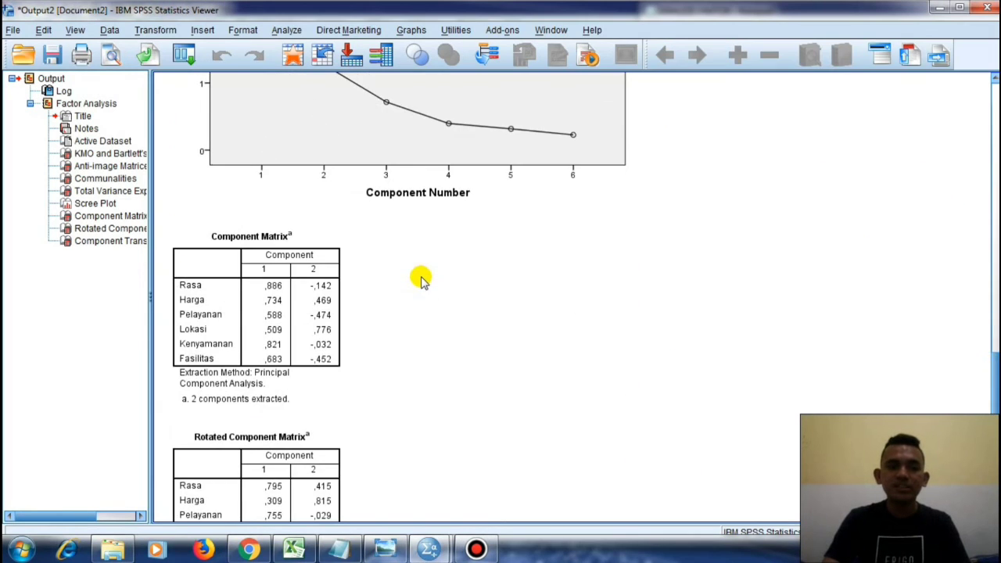
scroll(420, 276, "down", 3)
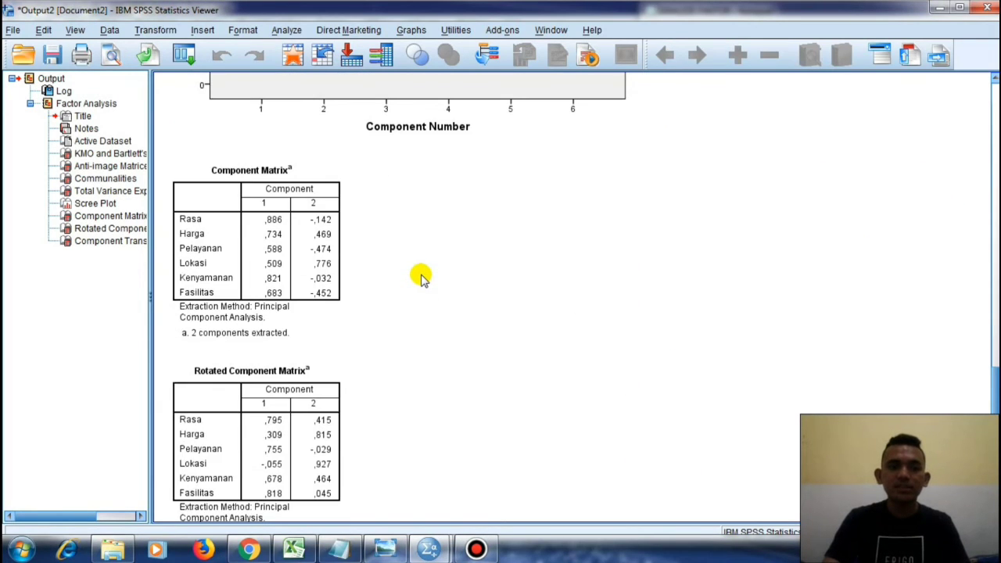
left_click(340, 548)
scroll(685, 194, "down", 3)
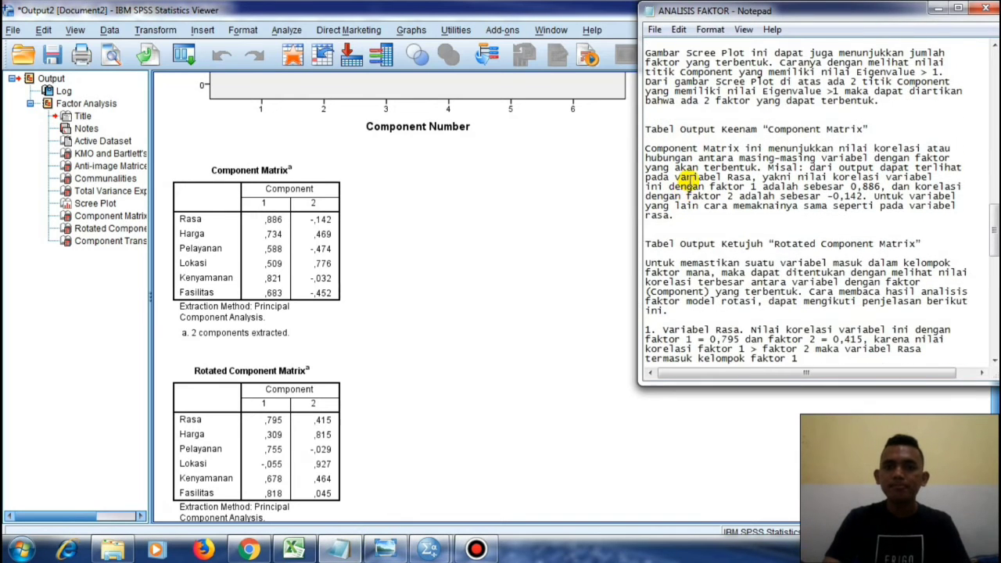
scroll(687, 183, "down", 2)
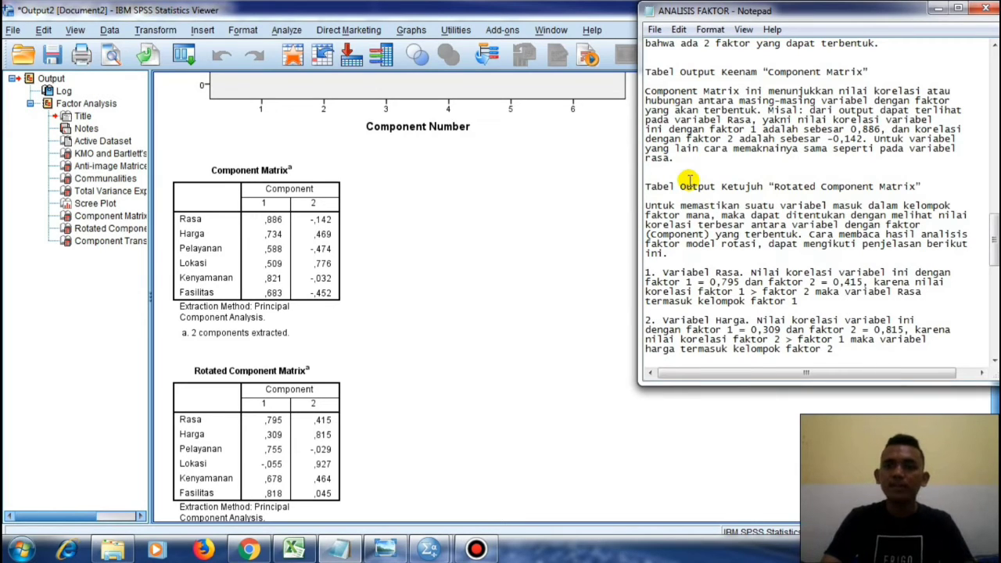
left_click(322, 233)
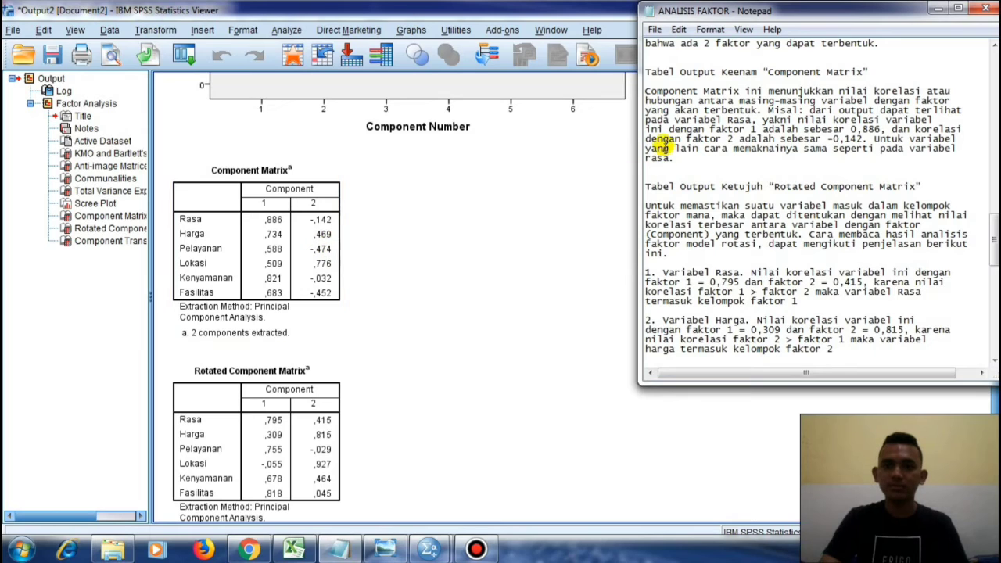
Bring the Rotated Component Matrix into view and read the notes' rule for assigning variables to factors.
scroll(659, 144, "down", 2)
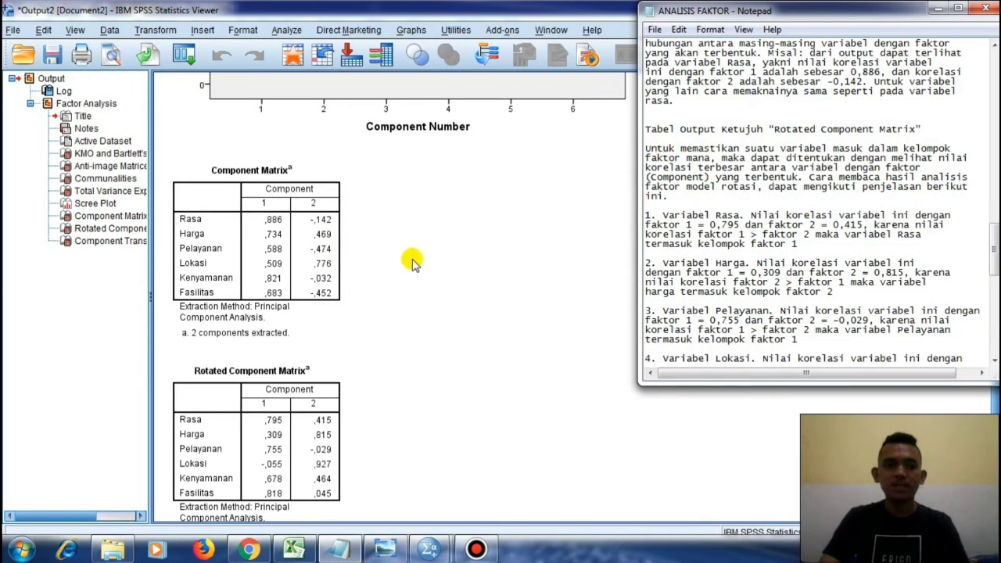
left_click(408, 271)
scroll(409, 272, "down", 3)
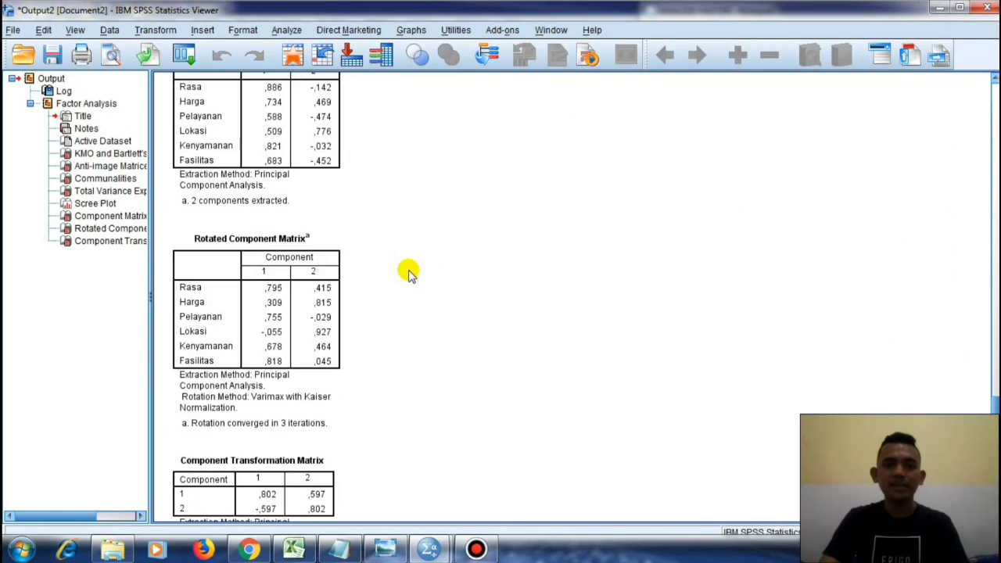
scroll(408, 272, "down", 2)
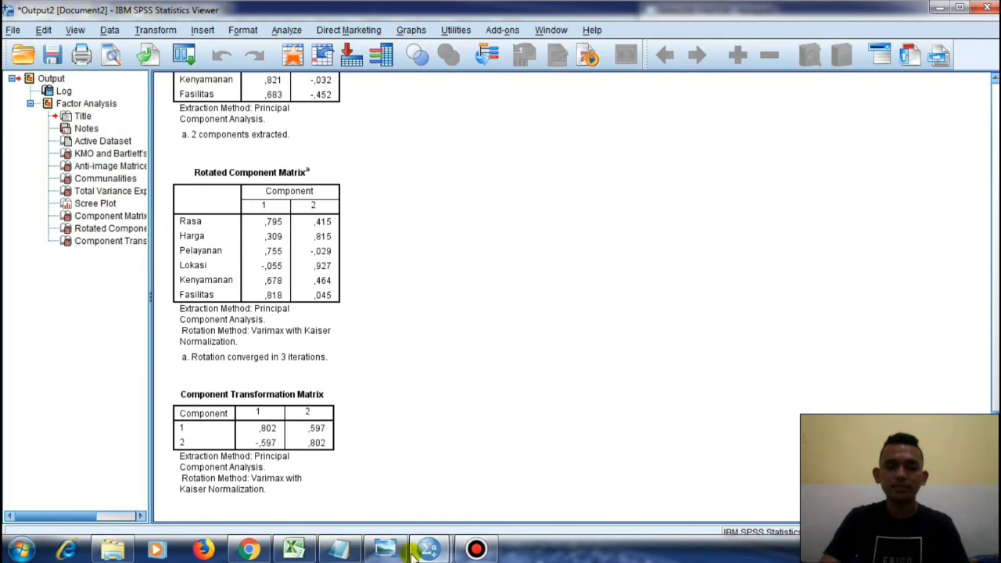
left_click(338, 550)
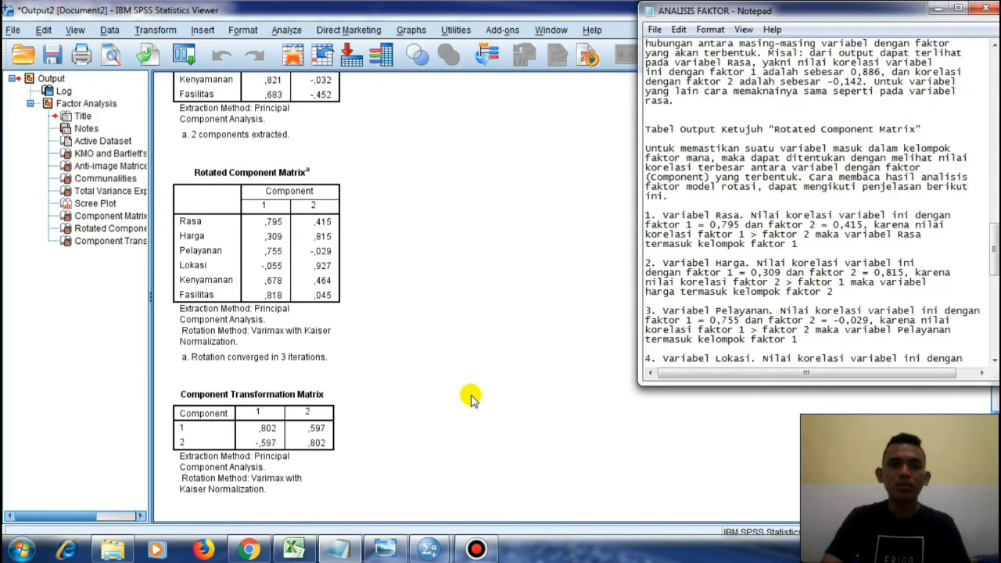
scroll(778, 190, "down", 1)
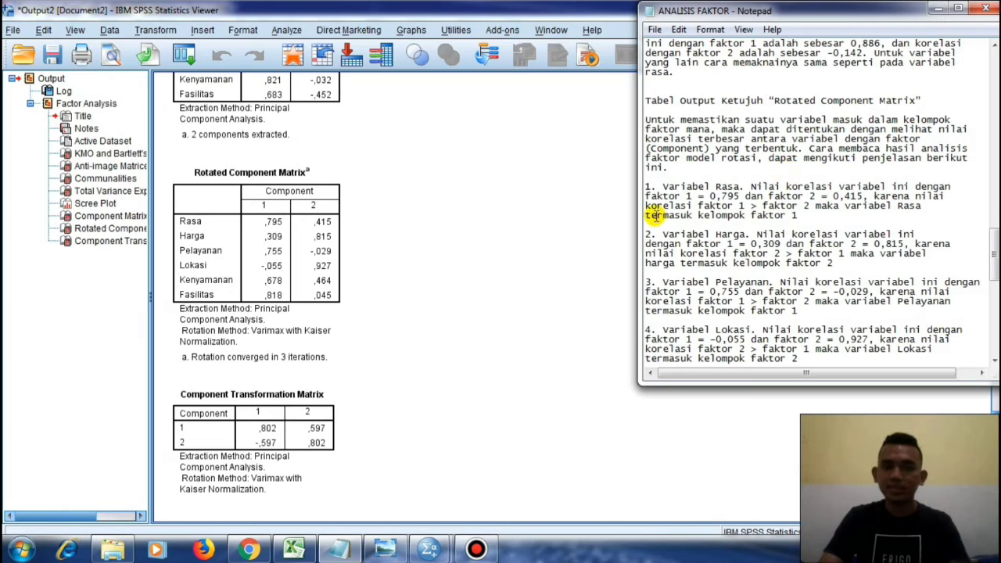
Compare the two rotated loadings of the variables Rasa through Lokasi with their factor assignments in the notes.
scroll(650, 215, "down", 3)
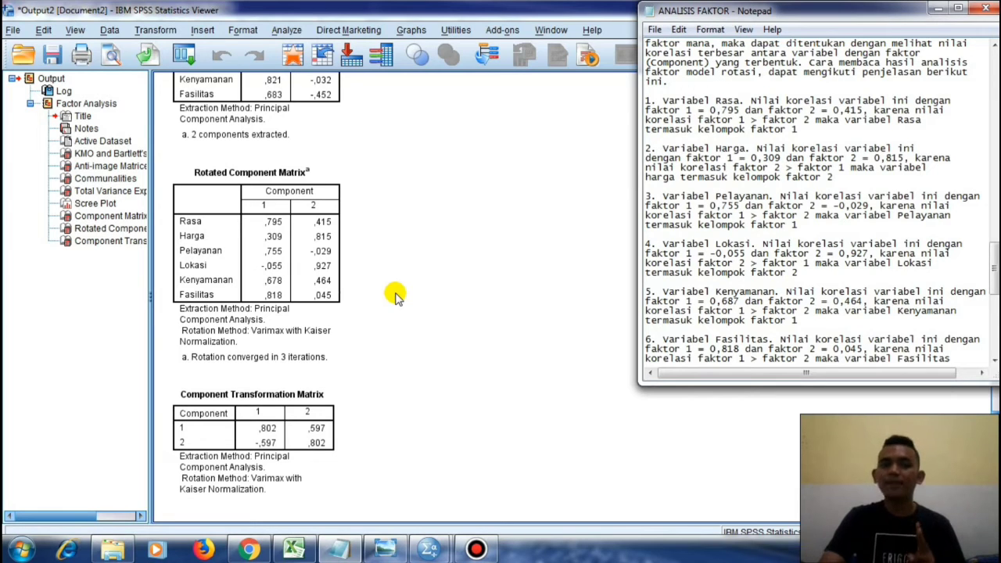
left_click(261, 261)
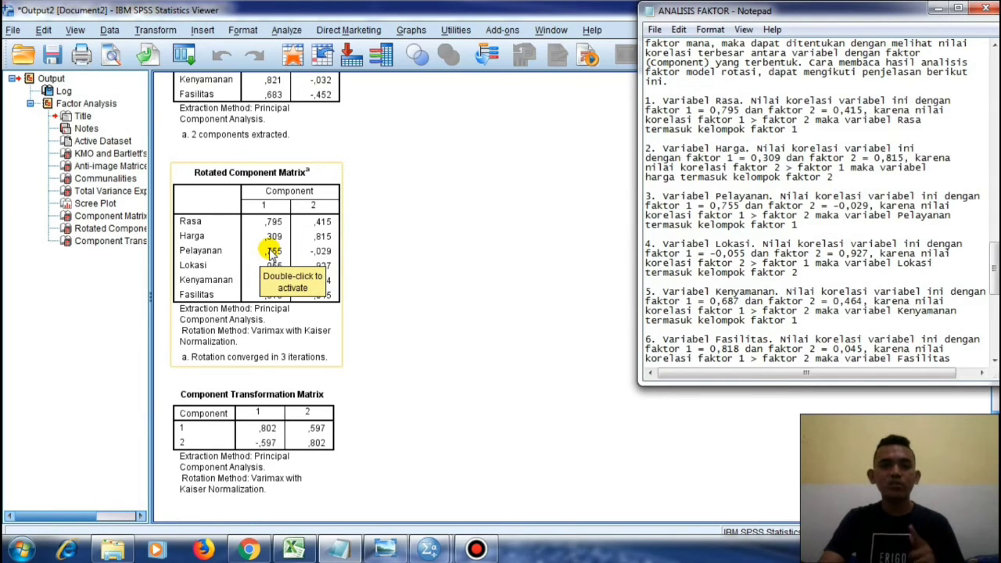
left_click(403, 281)
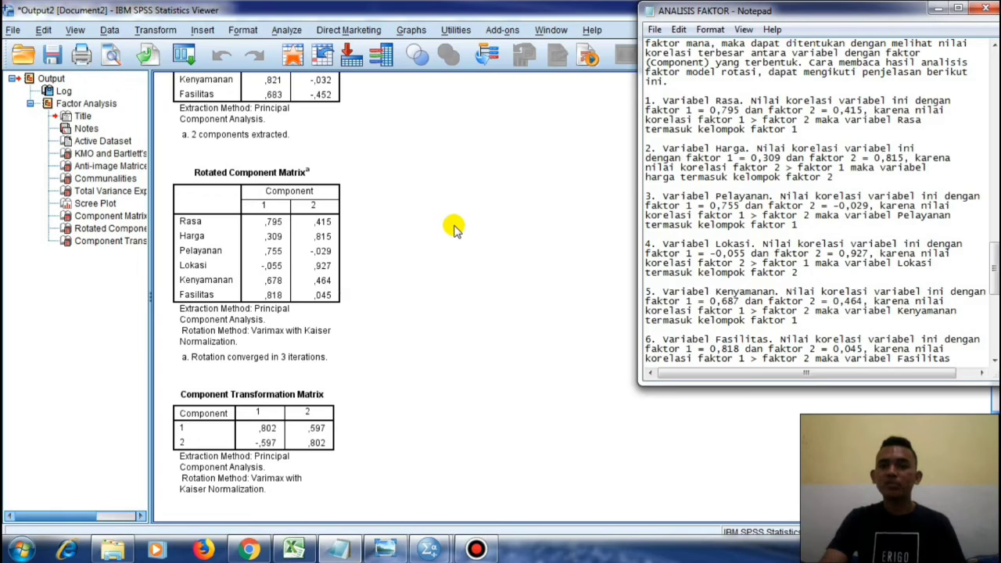
scroll(440, 233, "down", 1)
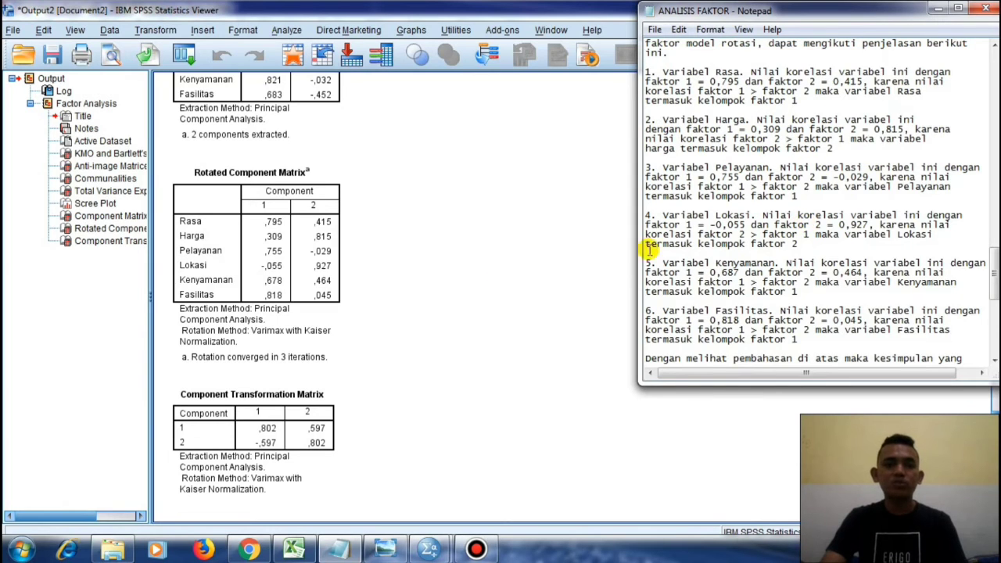
left_click(313, 291)
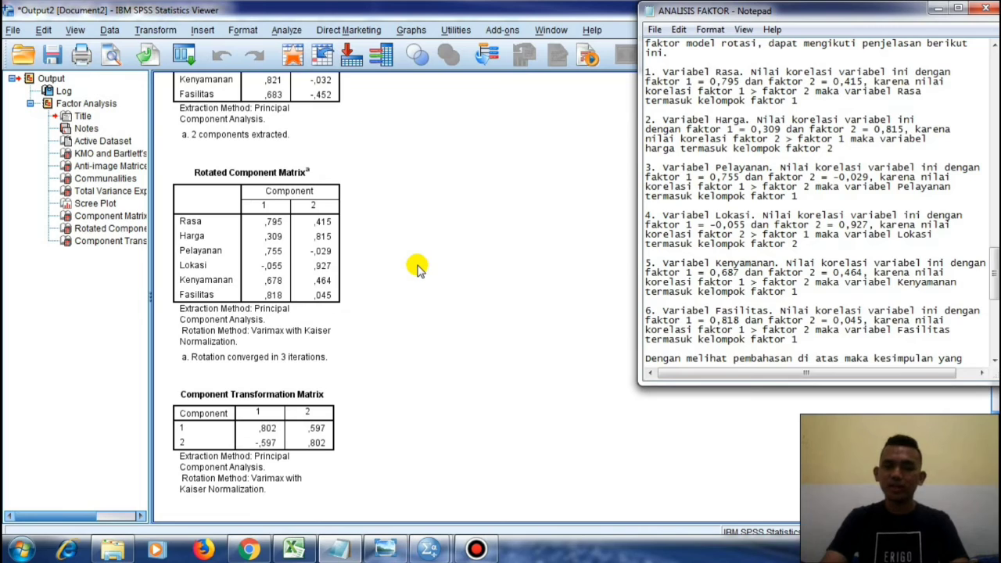
Compare Kenyamanan's component 1 and 2 loadings in the Rotated Component Matrix to determine its factor.
left_click(269, 280)
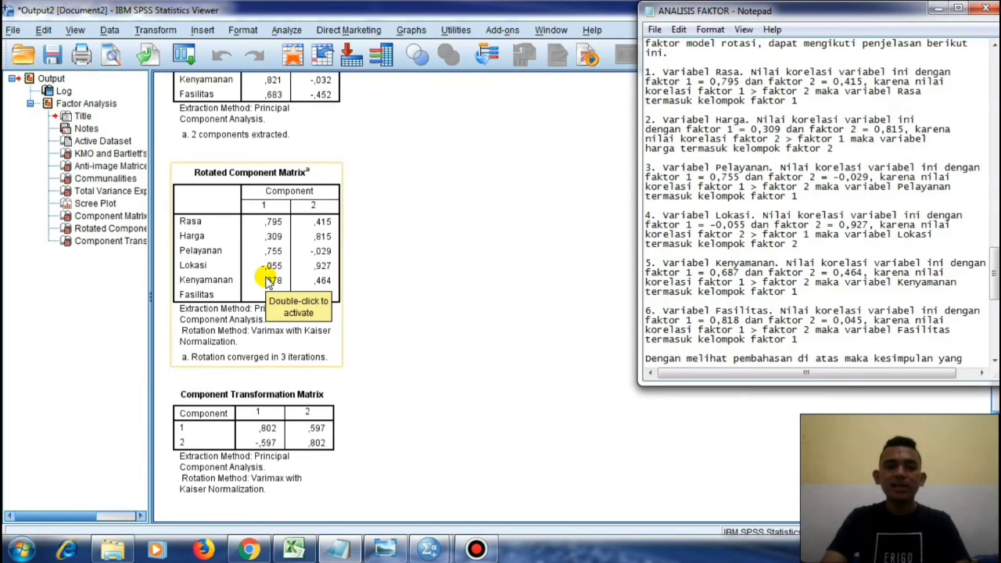
left_click(465, 284)
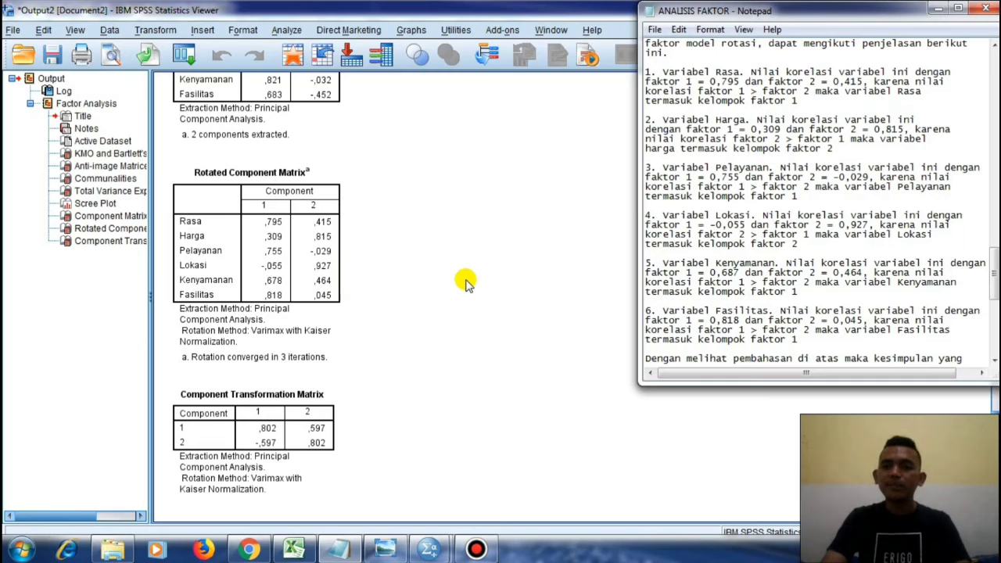
left_click(274, 283)
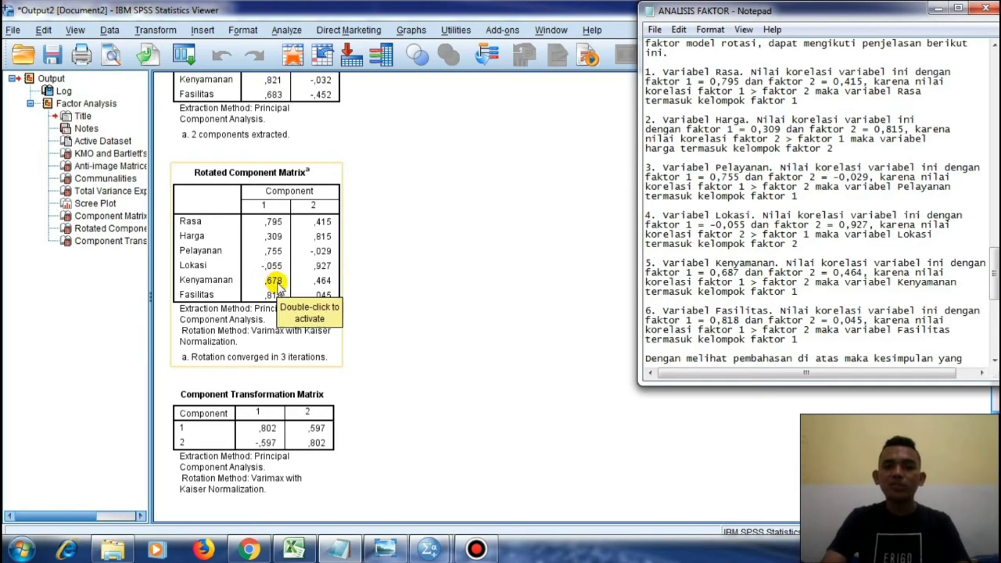
left_click(440, 270)
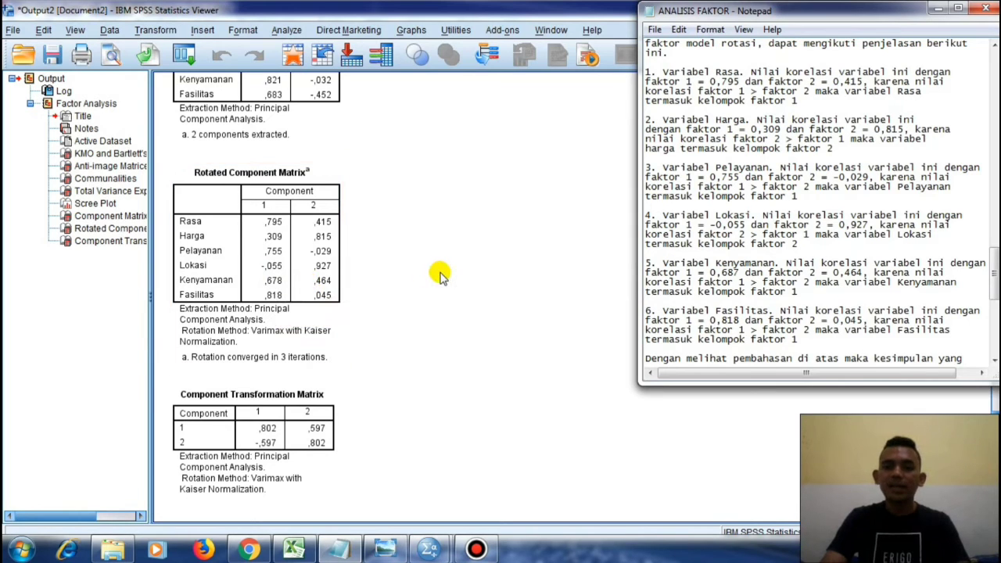
left_click(305, 286)
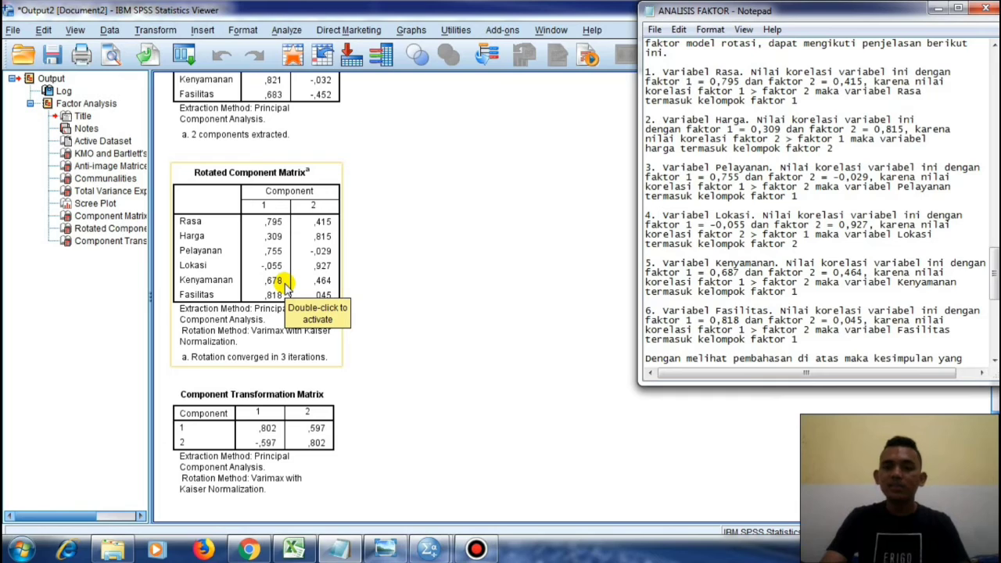
left_click(362, 290)
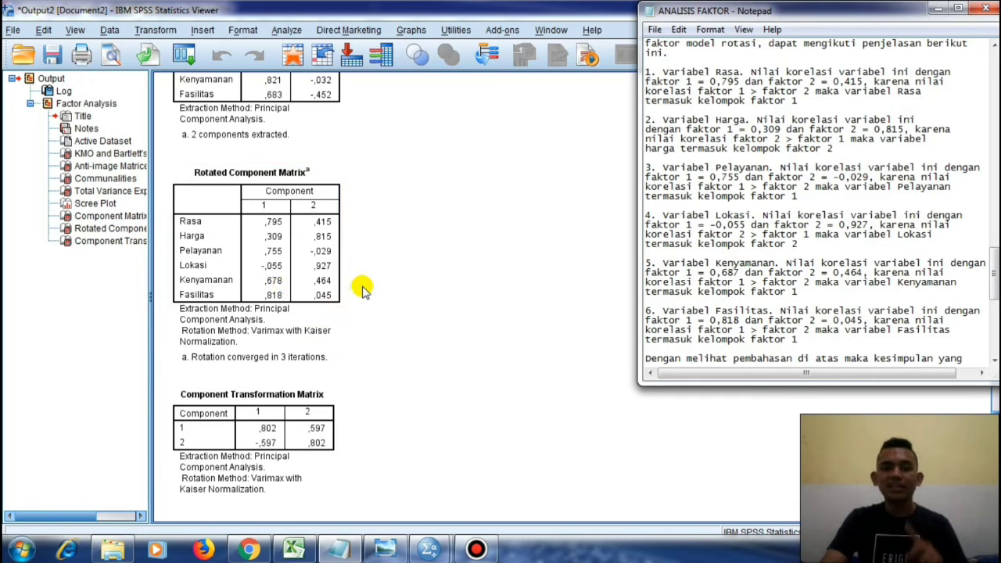
Compare Fasilitas's component 1 and 2 loadings in the Rotated Component Matrix to determine its factor.
left_click(272, 289)
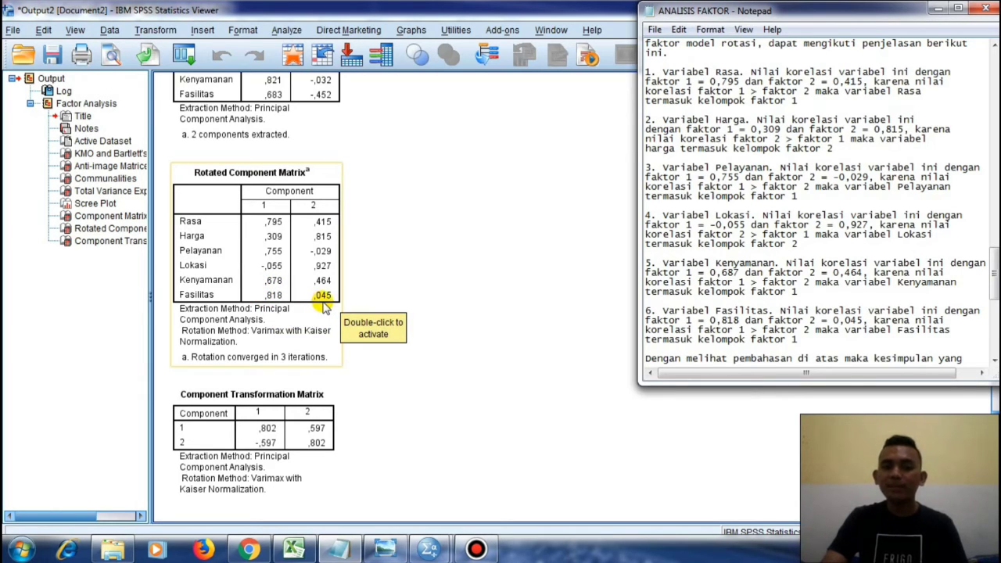
left_click(352, 294)
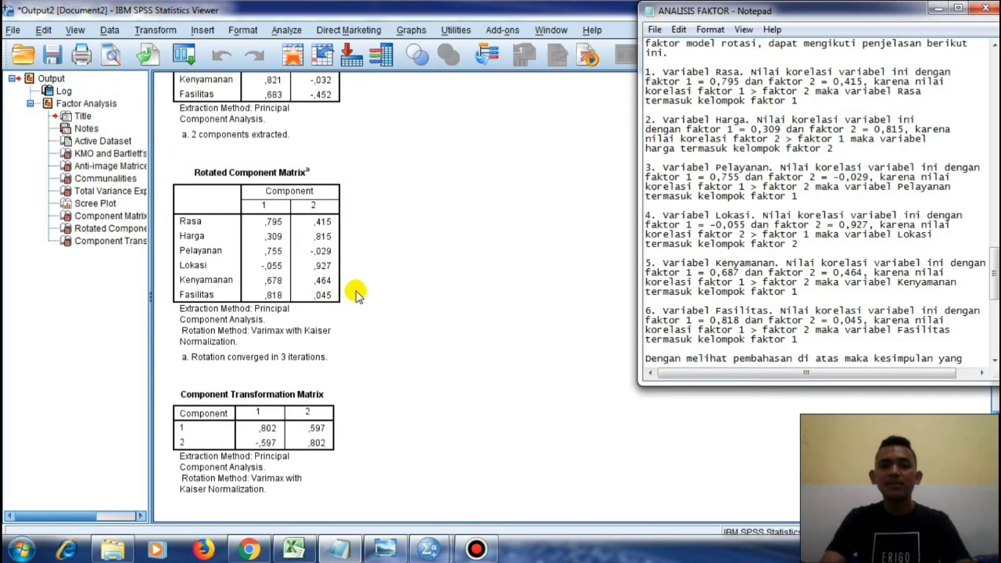
left_click(272, 297)
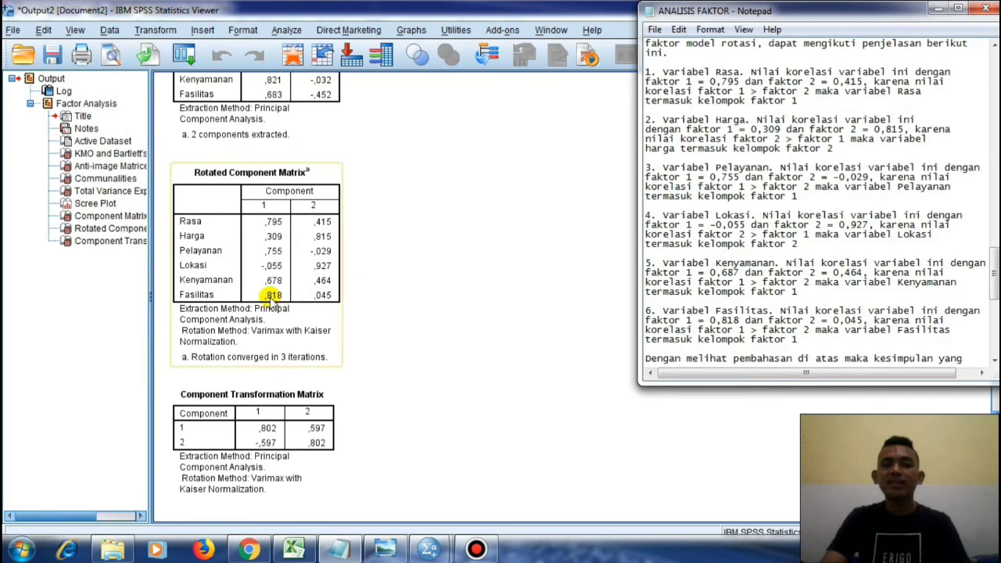
left_click(356, 296)
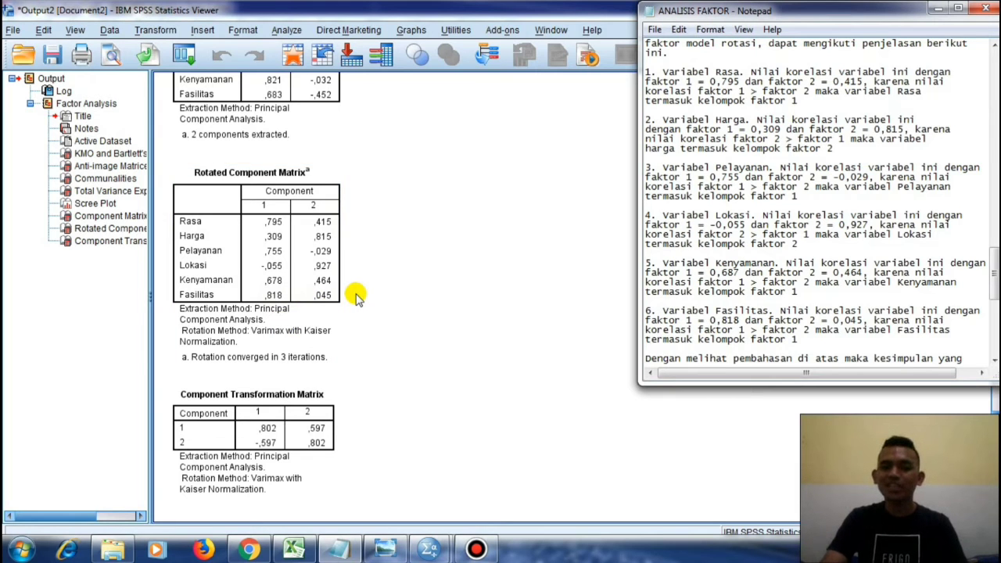
Read the notes' conclusion on the variables grouped under Faktor 1 and Faktor 2 against the Rotated Component Matrix.
scroll(790, 199, "down", 3)
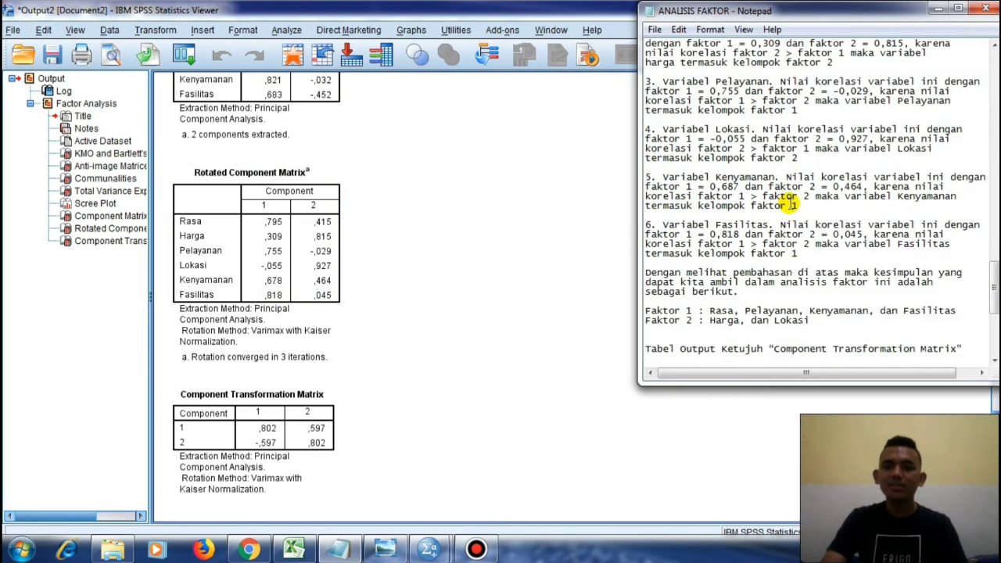
scroll(789, 202, "down", 1)
scroll(790, 201, "up", 1)
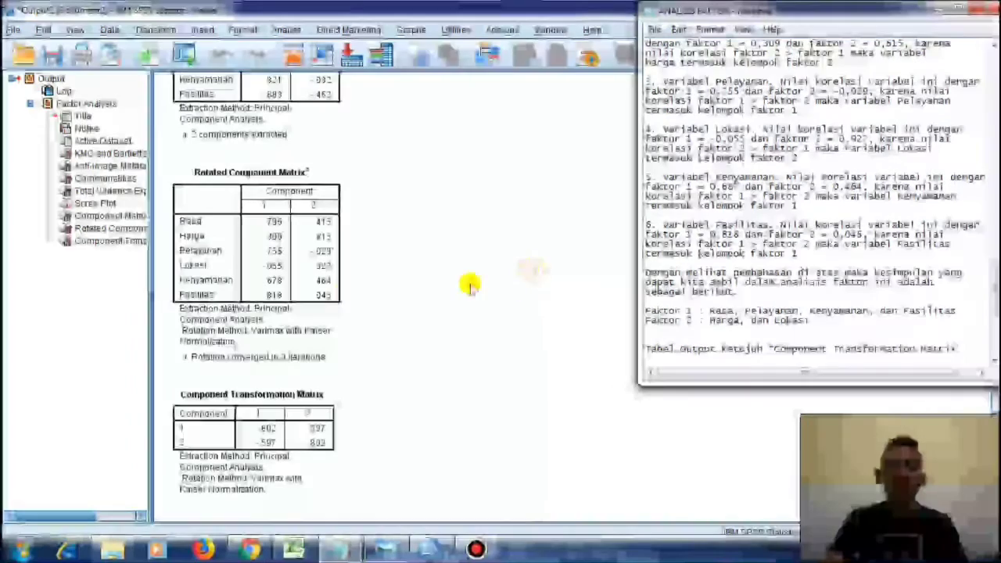
left_click(320, 262)
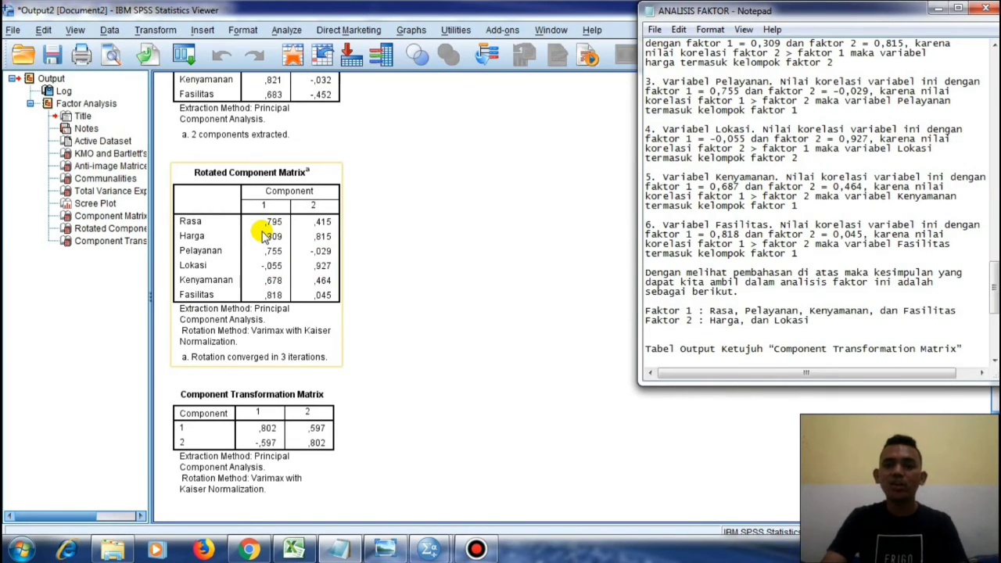
left_click(440, 268)
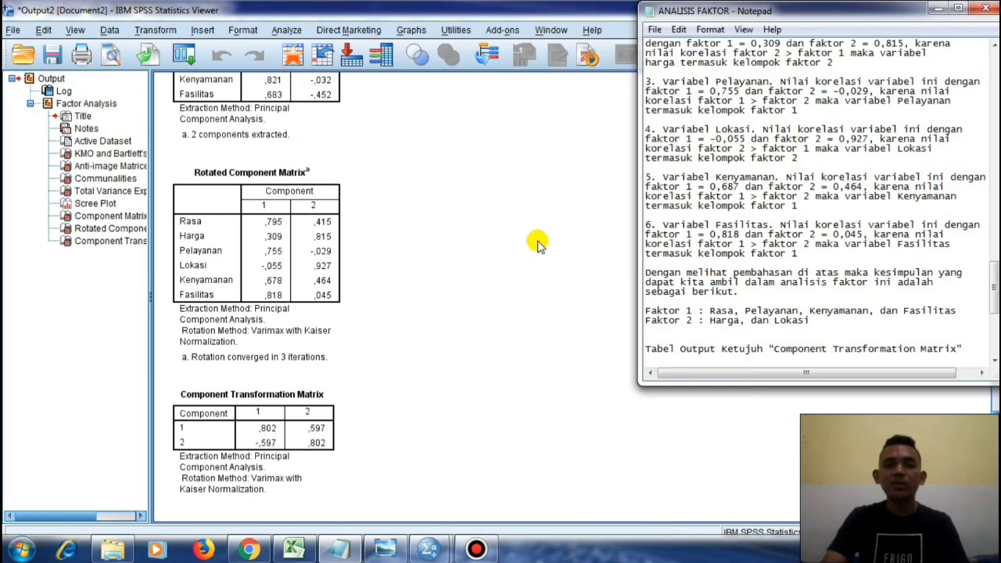
Review the component 1 and component 2 loadings of all six variables in the Rotated Component Matrix.
left_click(294, 247)
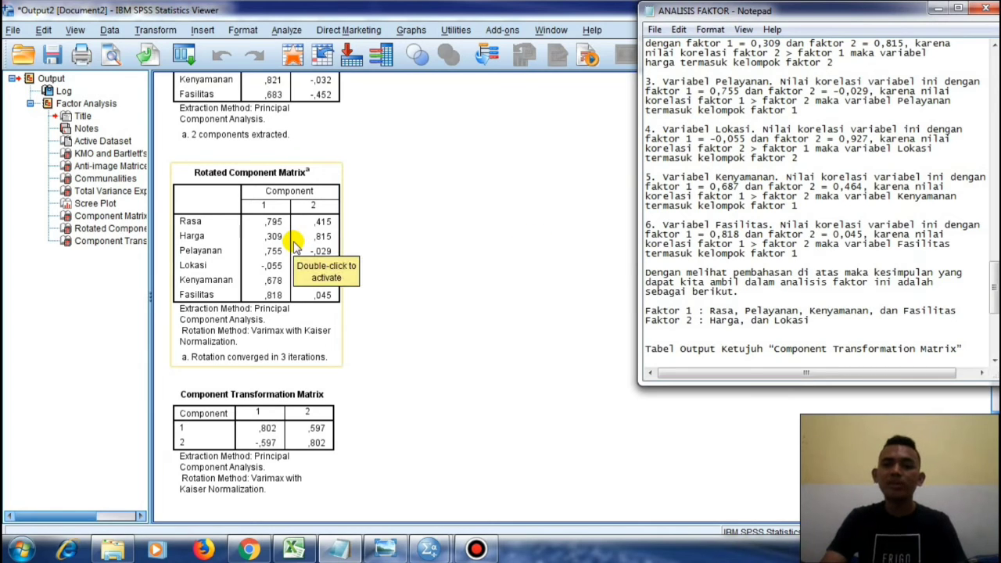
left_click(442, 242)
left_click(277, 224)
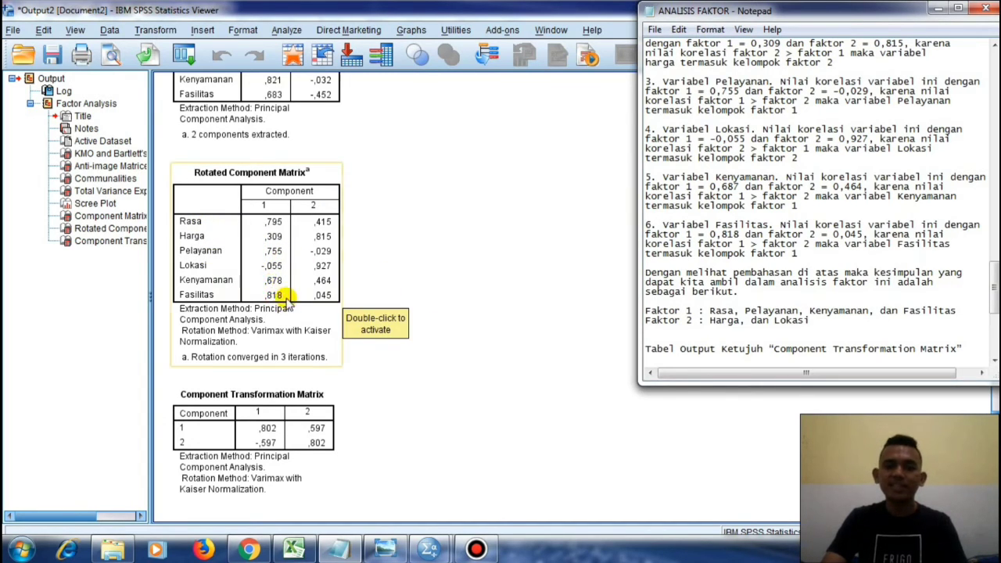
left_click(439, 324)
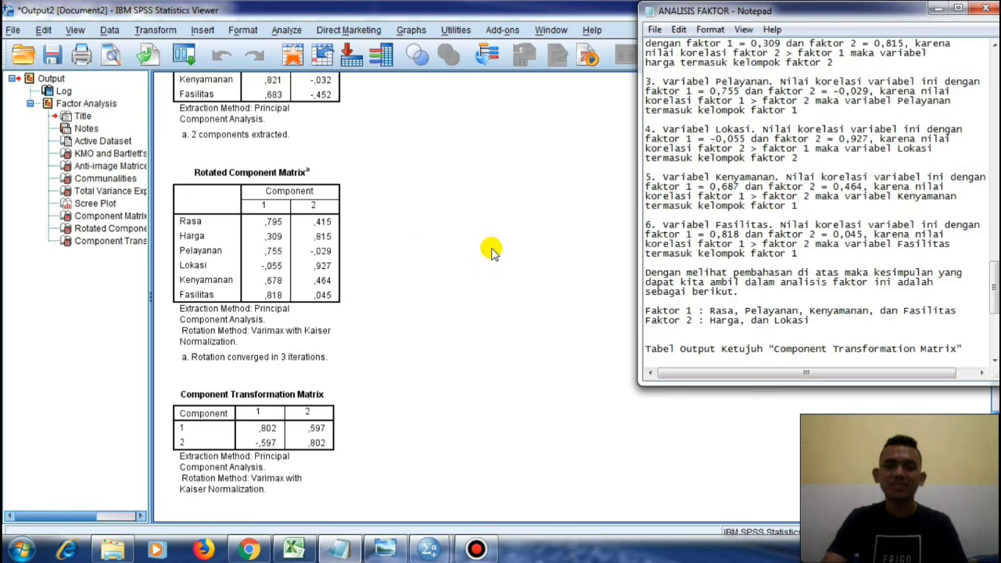
Find the notes' explanation of the Component Transformation Matrix and view it beside that output table.
key("ctrl+v")
scroll(456, 250, "up", 1)
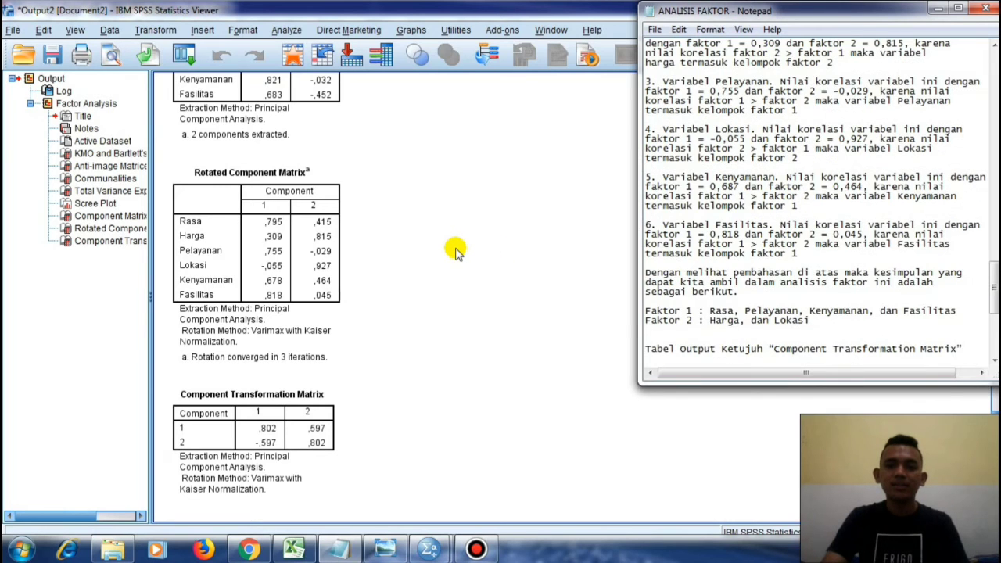
key("ctrl+v")
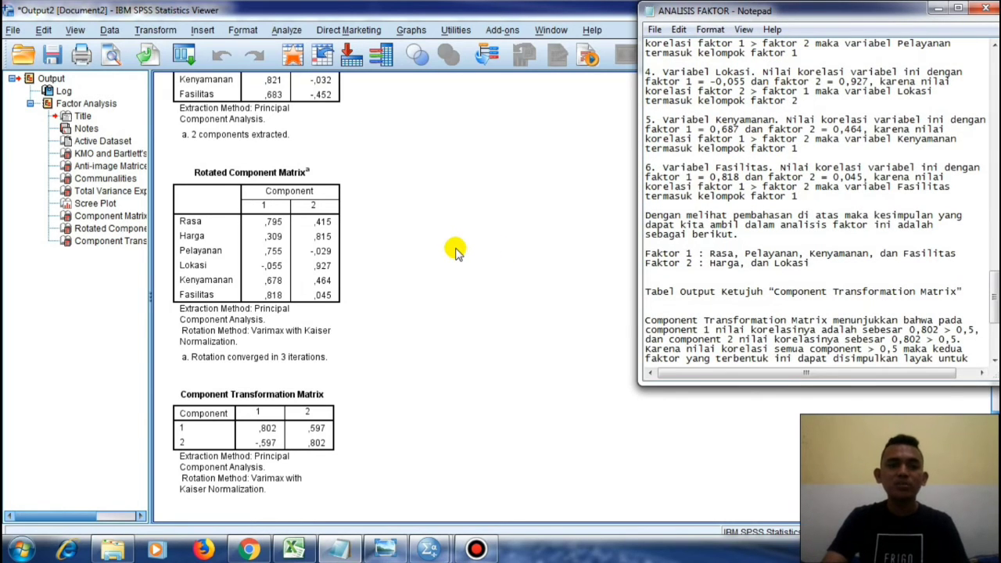
scroll(456, 250, "down", 1)
left_click(456, 250)
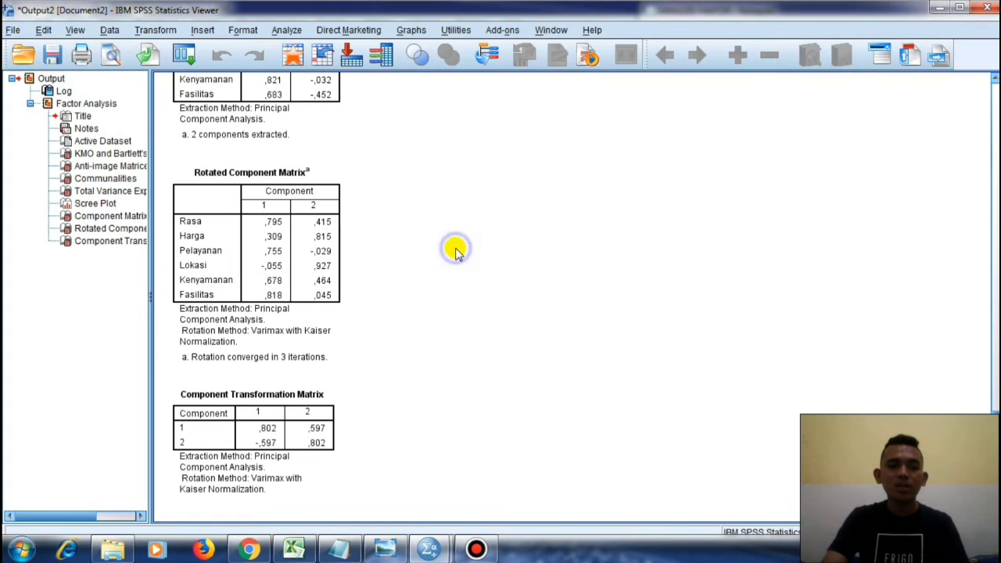
scroll(456, 250, "down", 1)
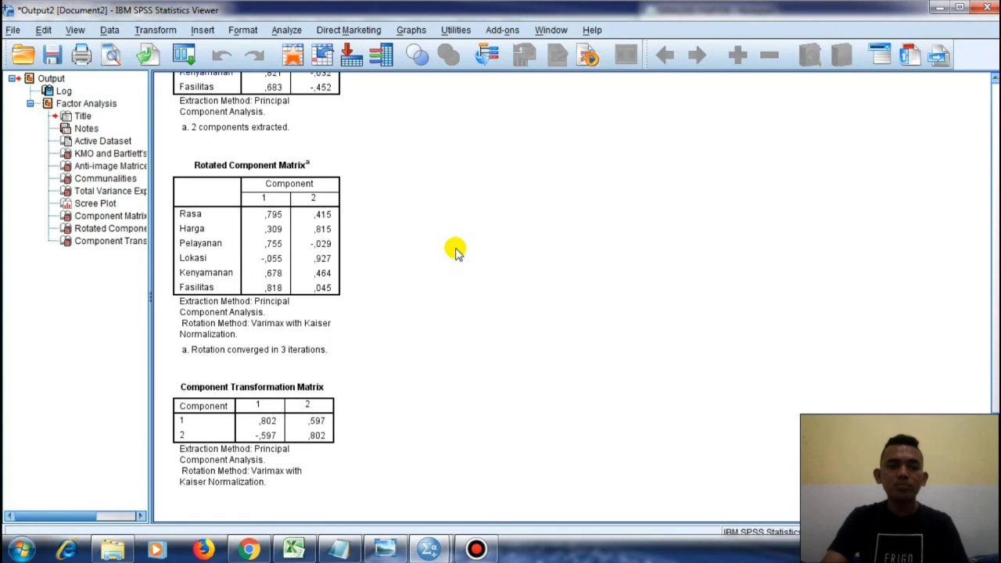
left_click(339, 550)
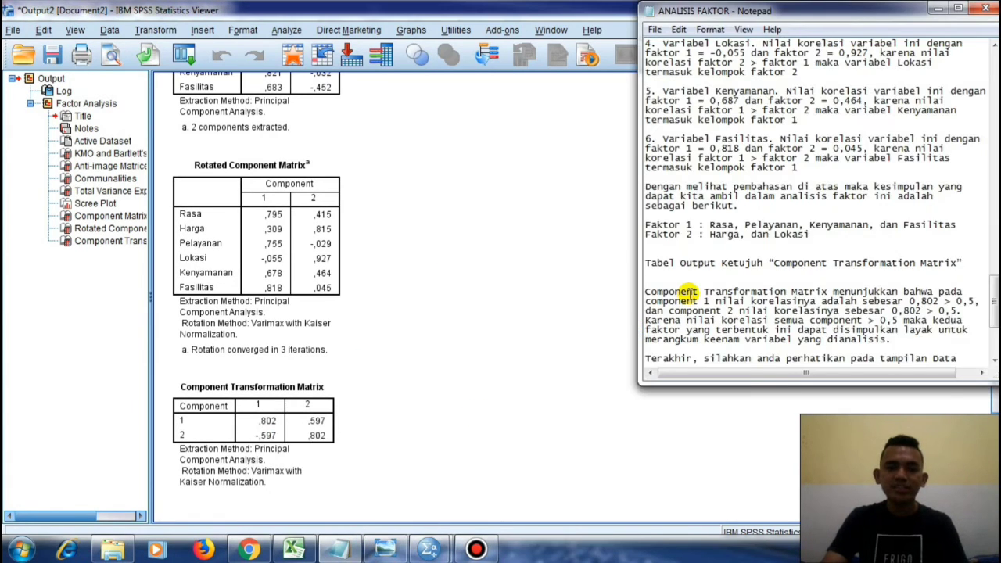
scroll(689, 292, "down", 1)
scroll(713, 264, "down", 1)
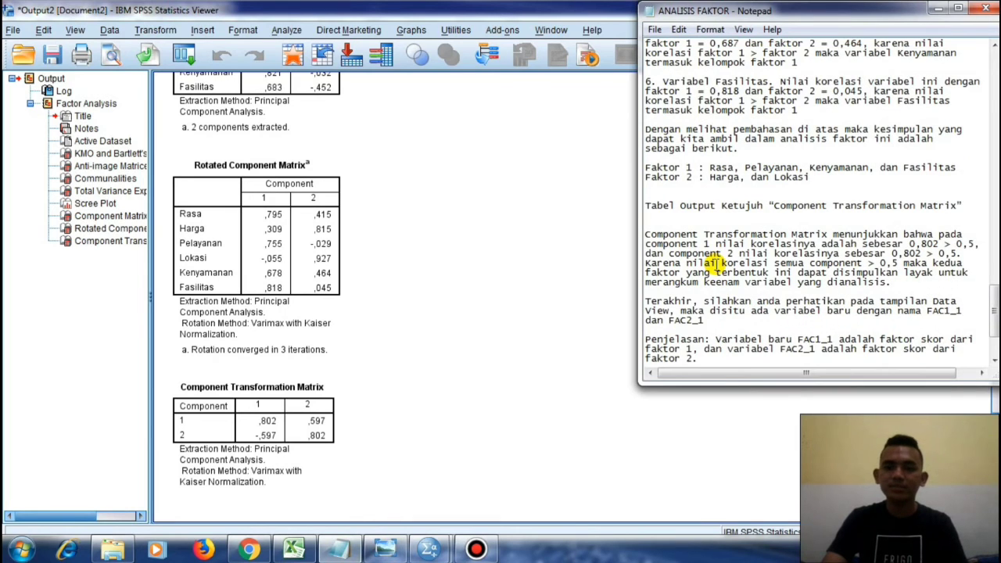
scroll(713, 265, "down", 1)
scroll(714, 265, "up", 1)
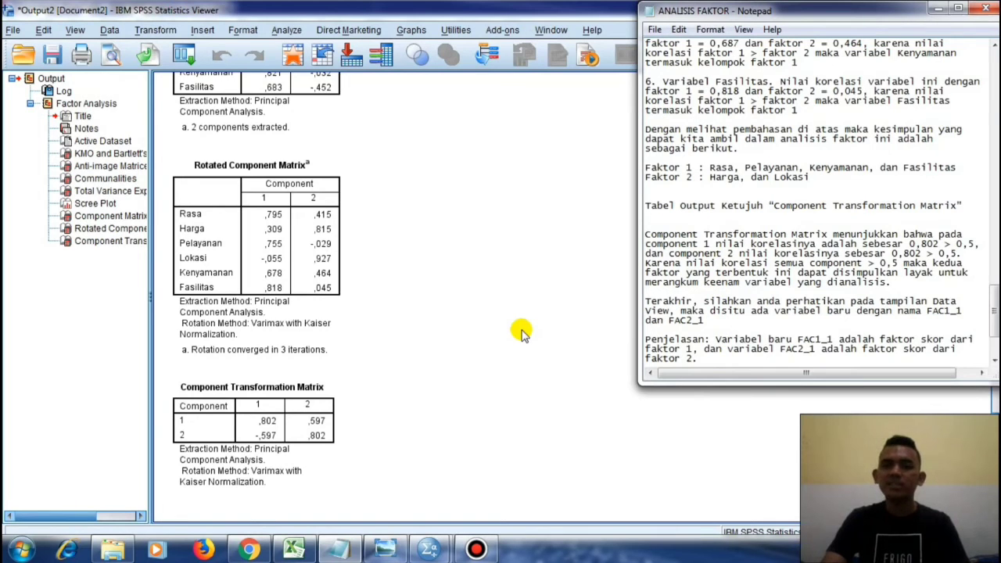
Check the correlations of components 1 and 2 in the Component Transformation Matrix against the notes' 0,5 threshold.
left_click(310, 389)
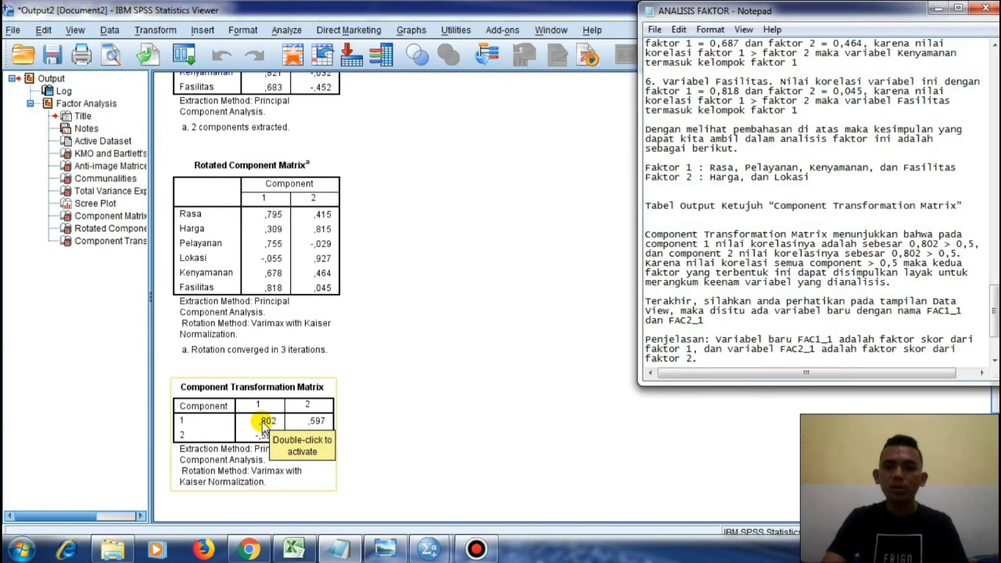
left_click(352, 431)
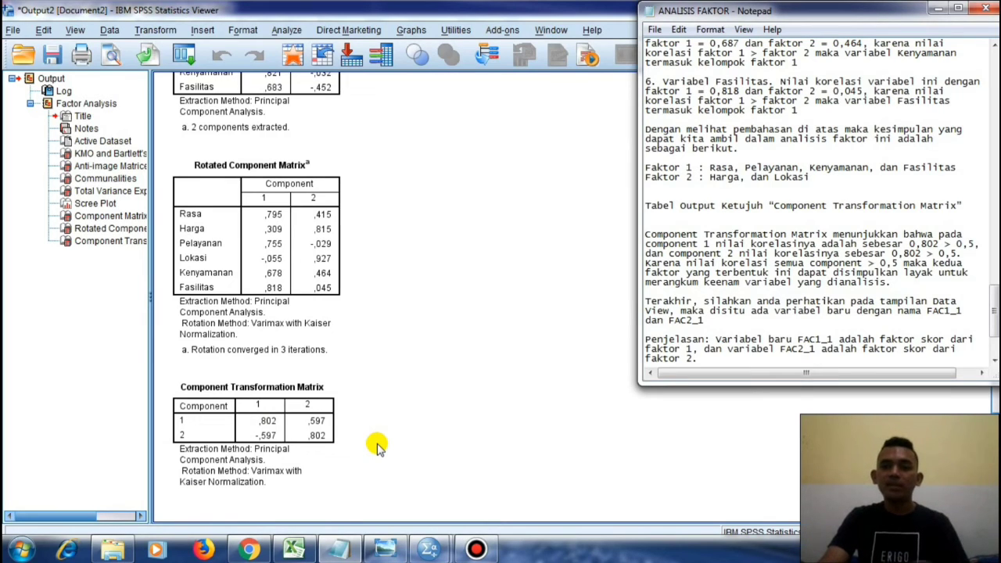
left_click(305, 446)
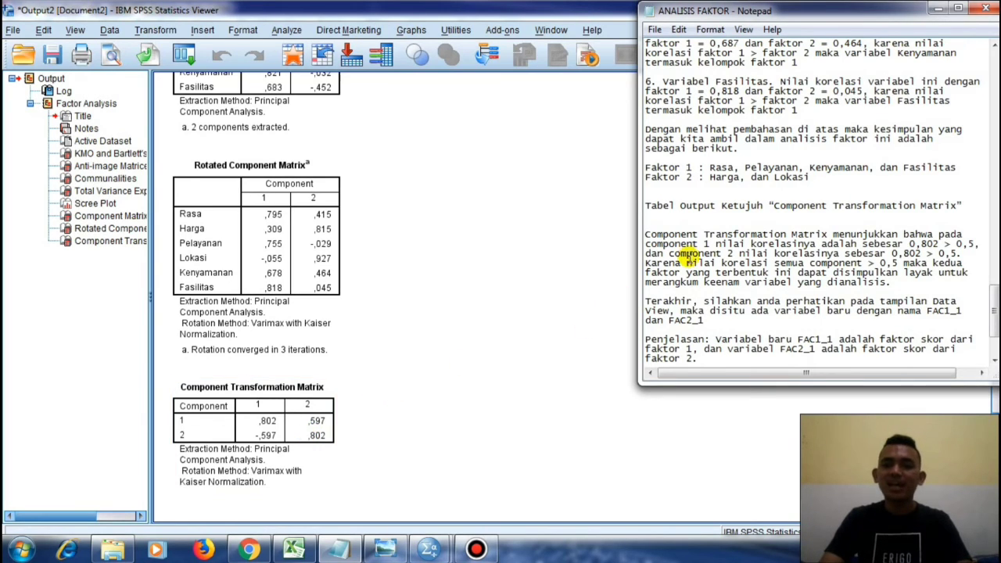
Read the notes' remark on the new Data View variables, and switch to the SPSS Data Editor to view FAC1_1 and FAC2_1.
left_click(943, 7)
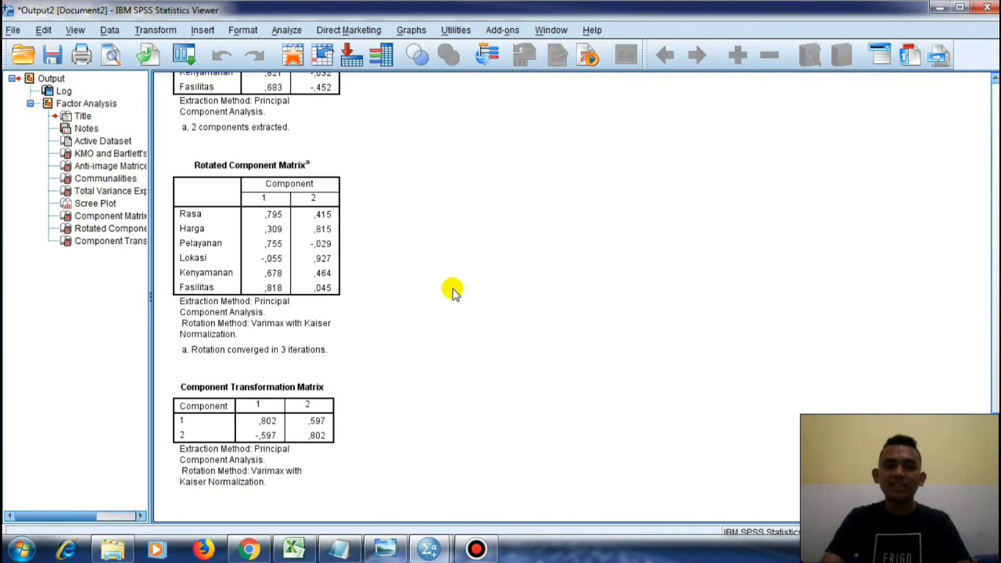
left_click(336, 546)
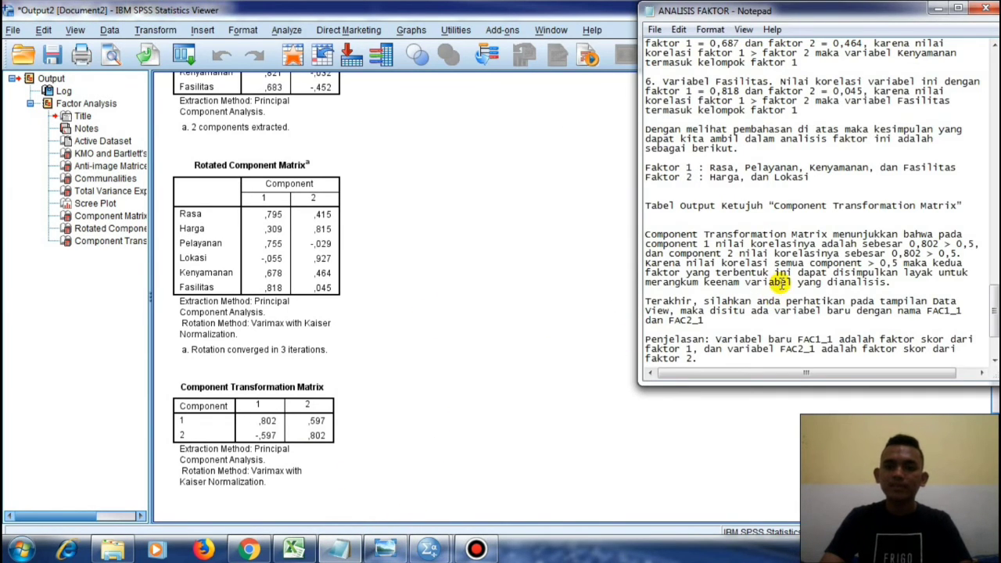
left_click(936, 9)
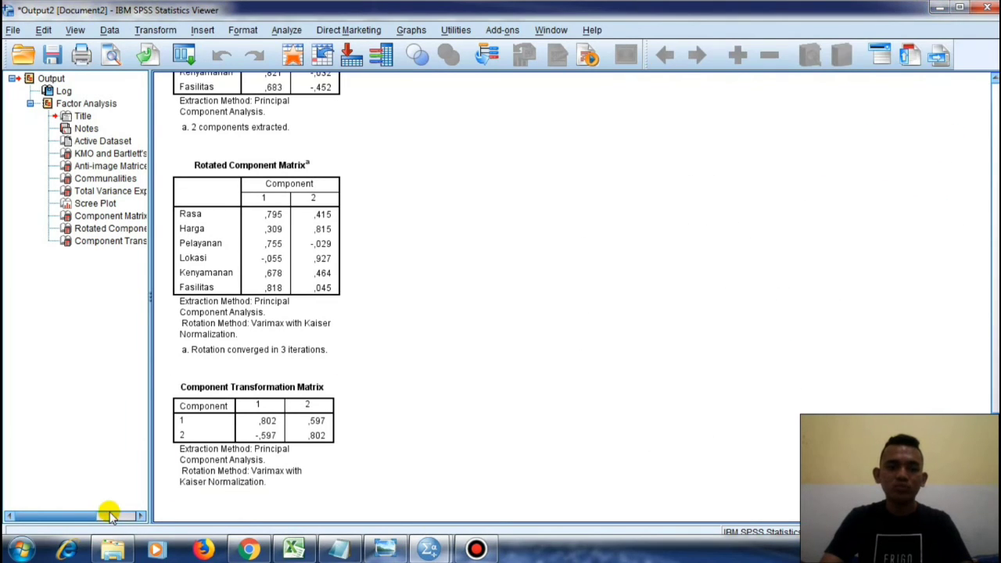
mouse_move(409, 547)
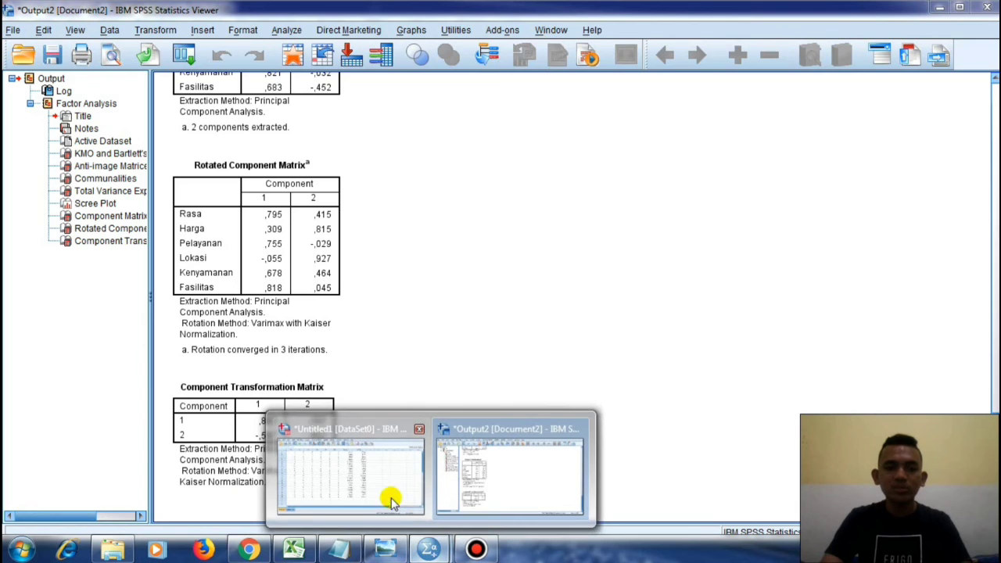
left_click(359, 476)
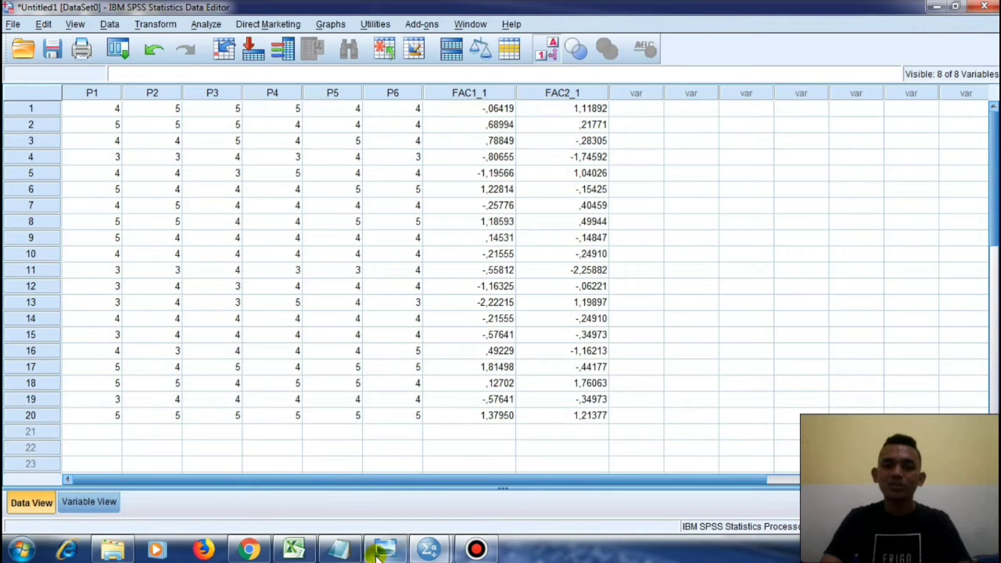
Read the notes' explanation of the factor scores FAC1_1 and FAC2_1 and compare it with their columns in the Data Editor.
left_click(344, 550)
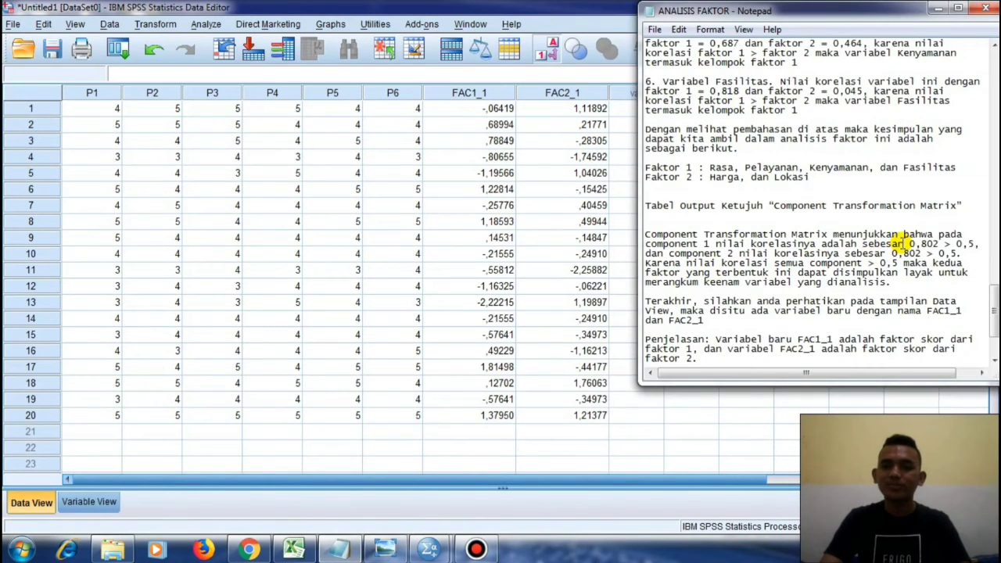
scroll(901, 242, "down", 2)
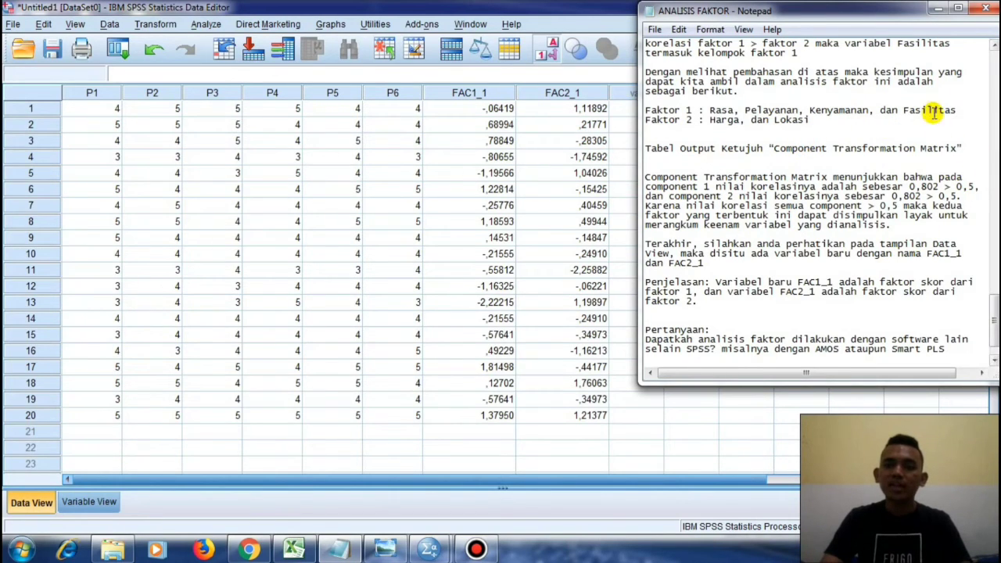
left_click(936, 8)
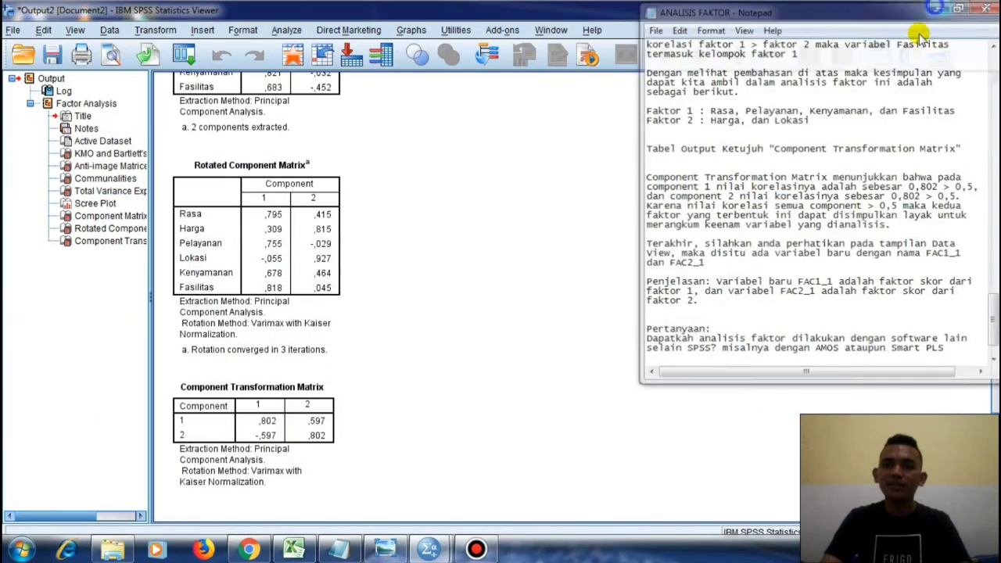
left_click(936, 9)
mouse_move(429, 549)
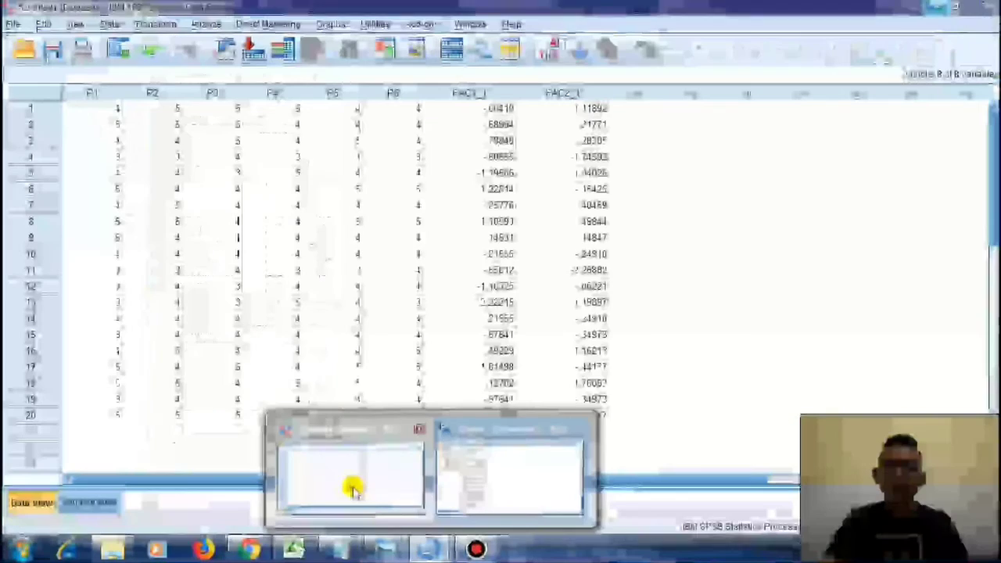
left_click(352, 487)
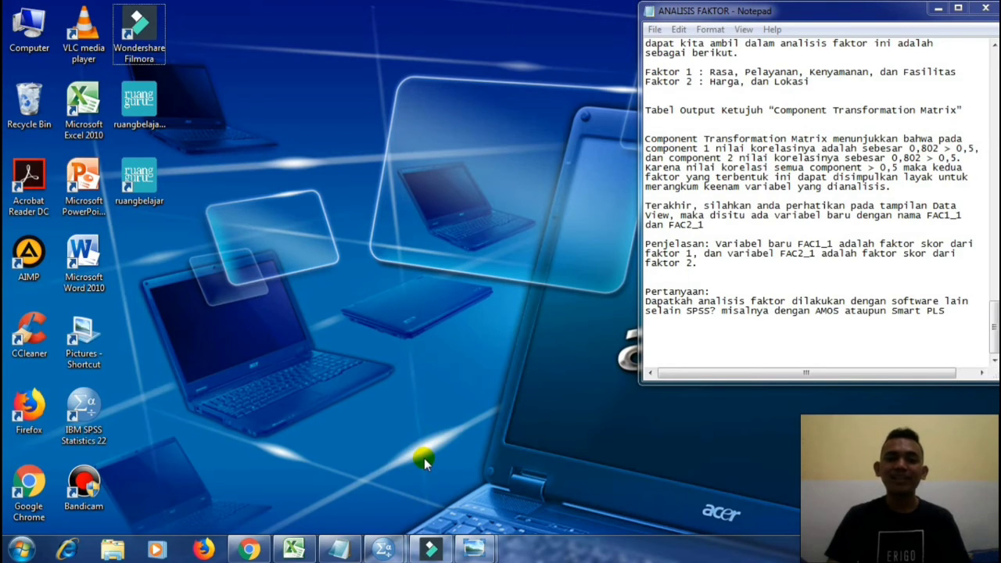
Switch to the AMOS slide in the image viewer to read about factor analysis alternatives to SPSS.
mouse_move(476, 549)
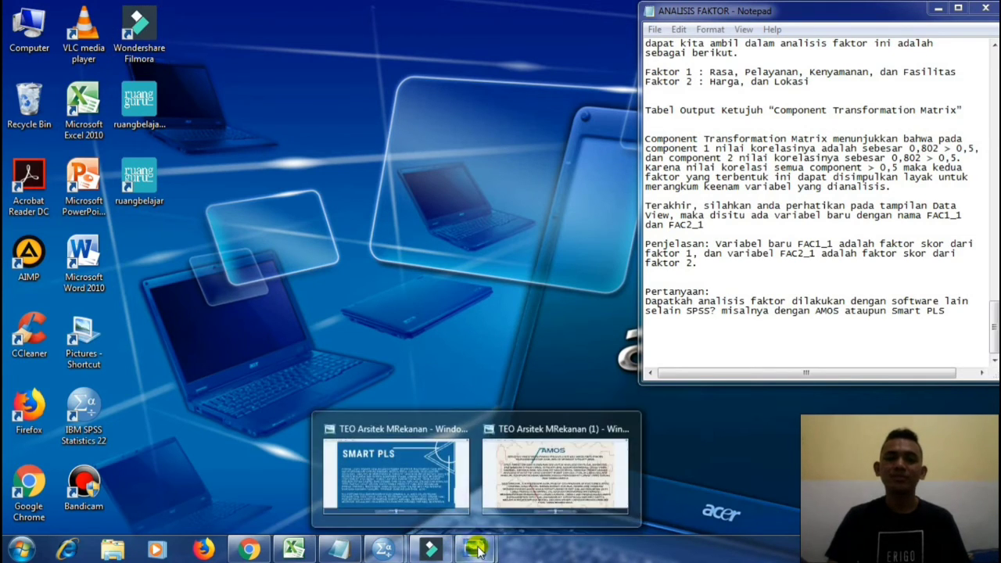
left_click(508, 472)
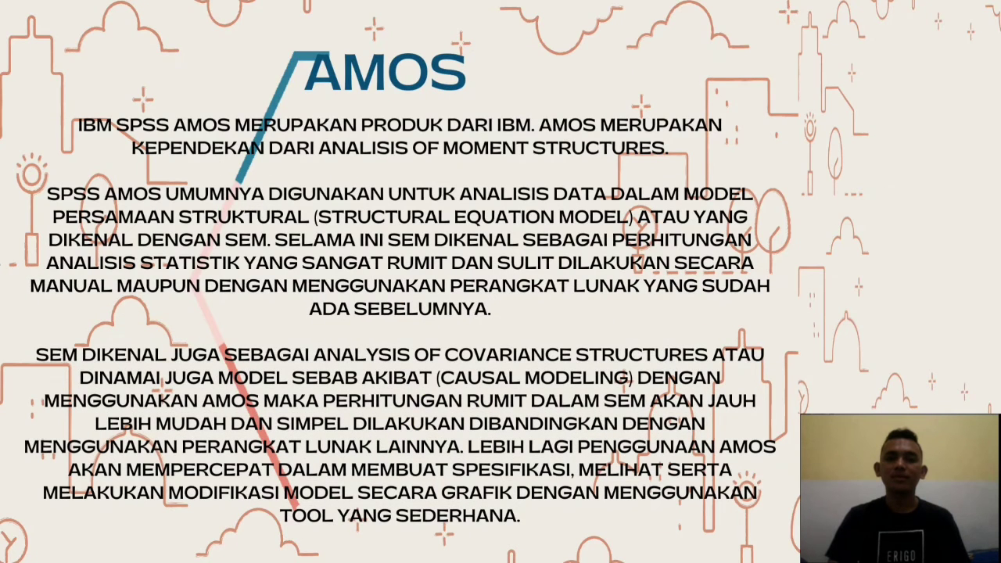